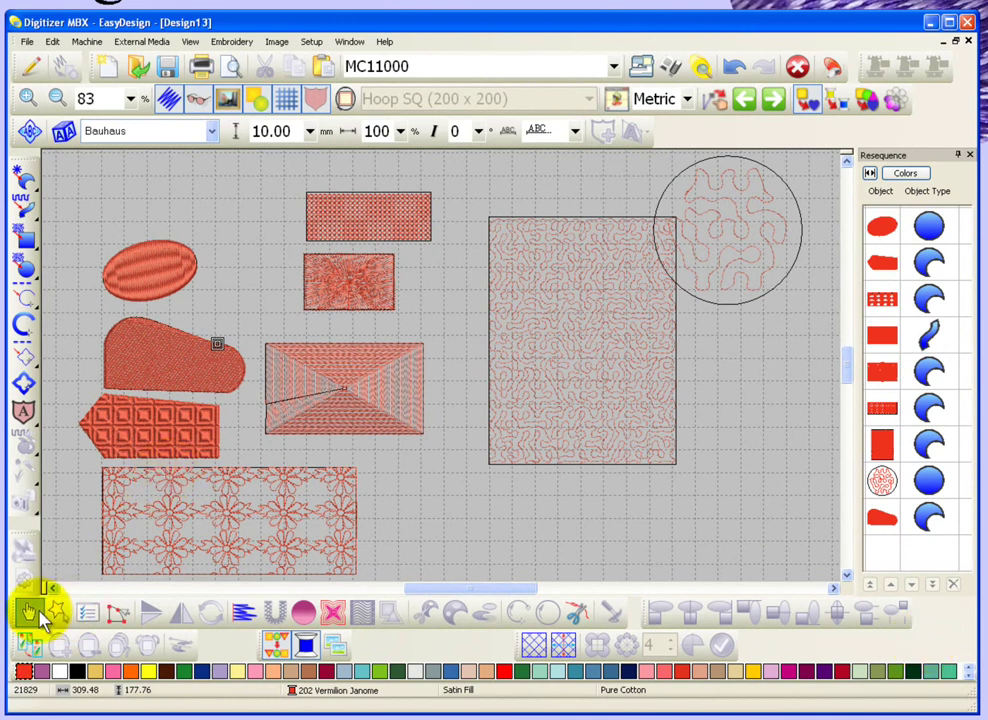
- View the rounded weave-fill shape's object details twice, closing them without changes each time
click(154, 348)
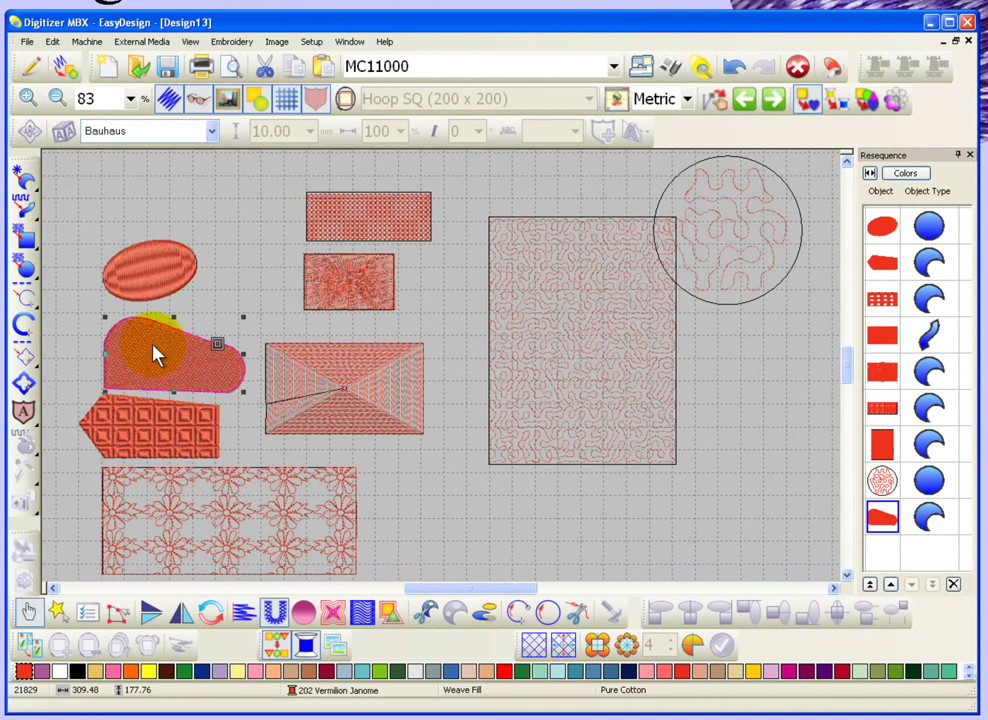
click(90, 614)
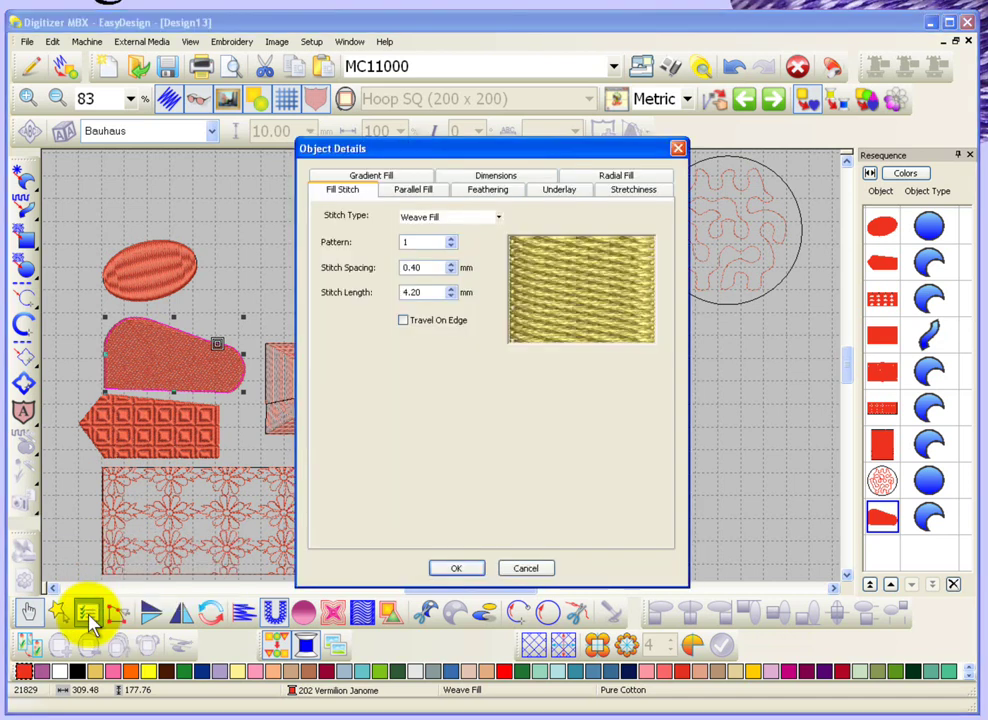
click(678, 150)
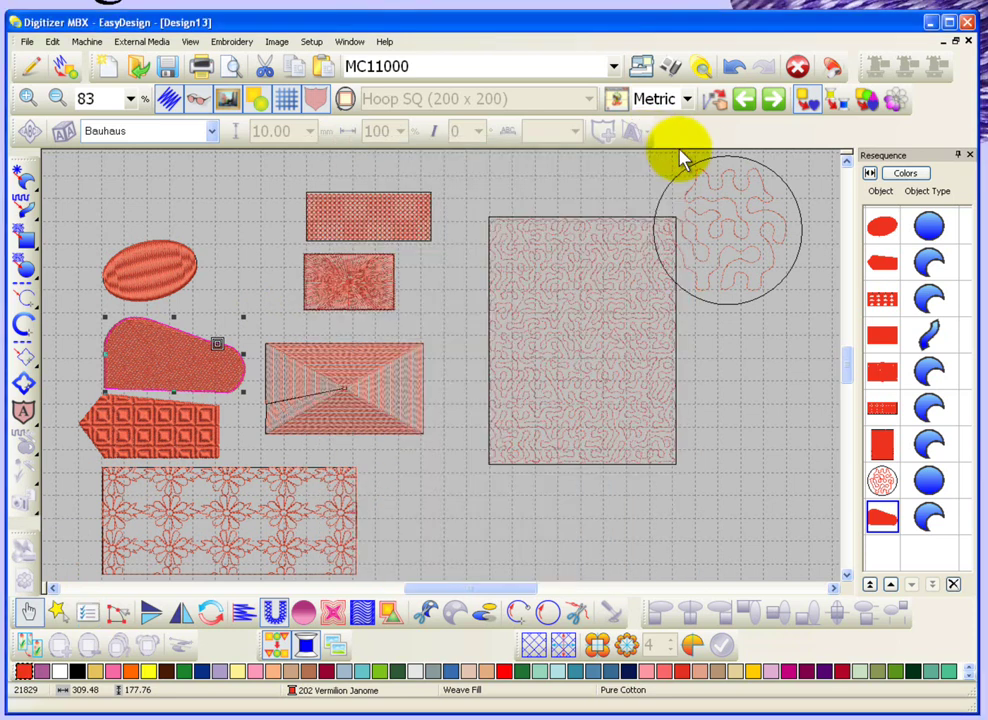
double_click(155, 350)
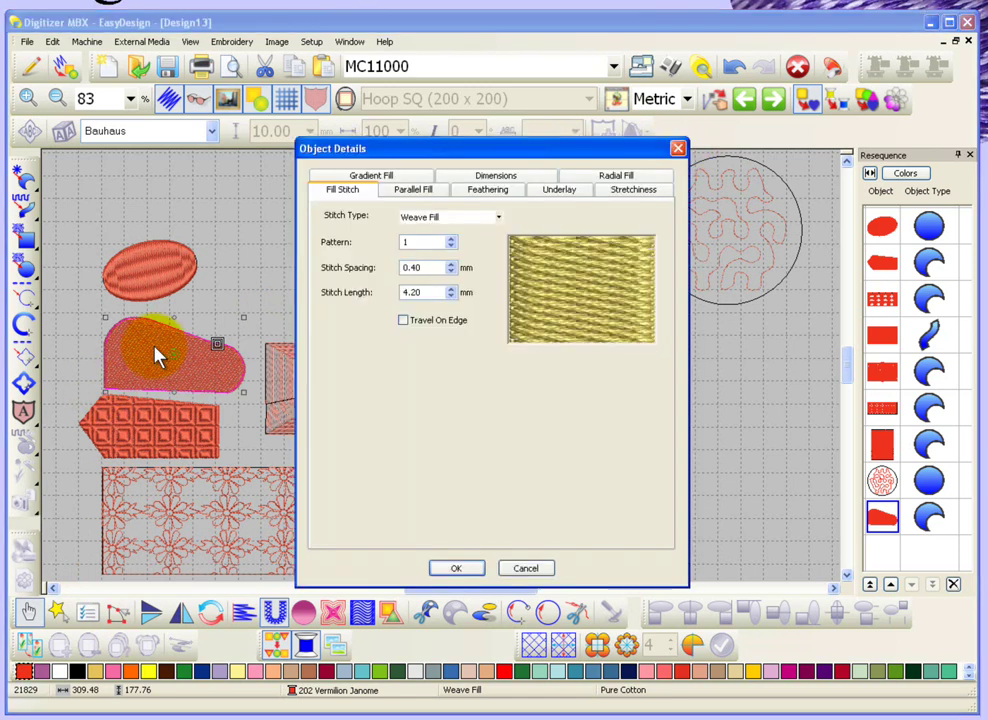
click(525, 570)
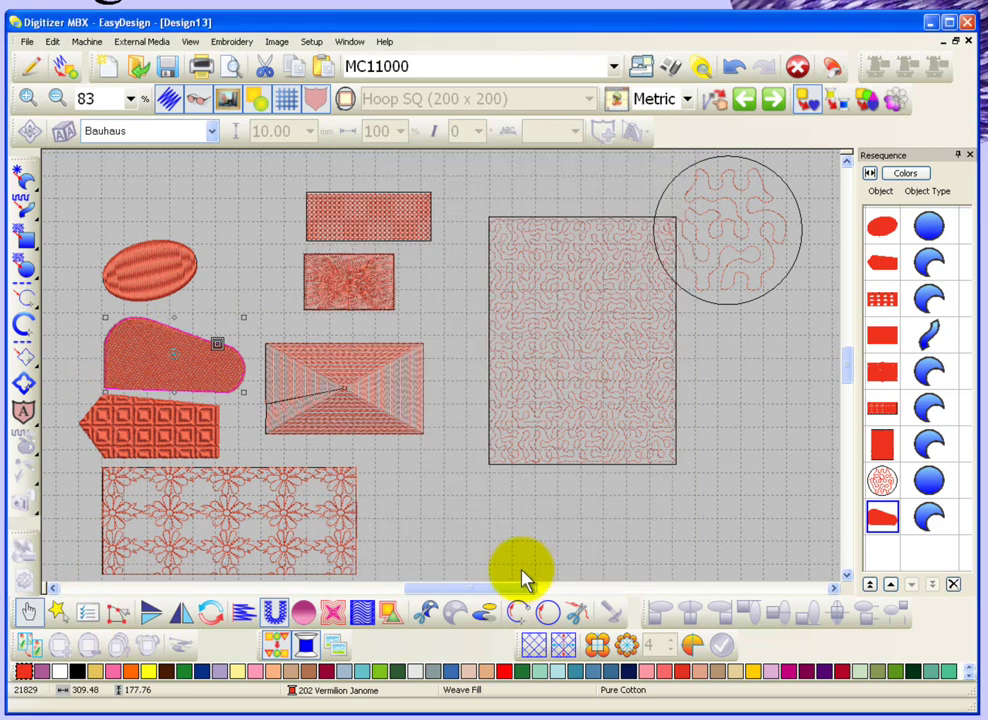
- Review the rounded shape's object details for parallel fill, feathering, underlay, stretchiness, gradient fill, dimensions, radial fill and fill stitch
right_click(127, 368)
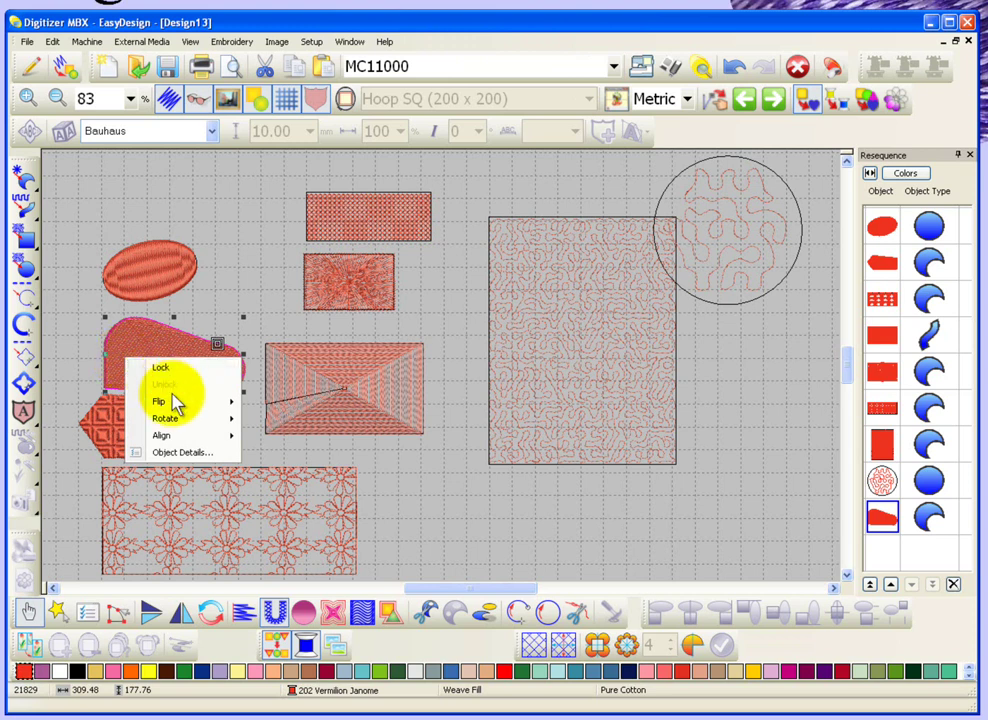
click(182, 453)
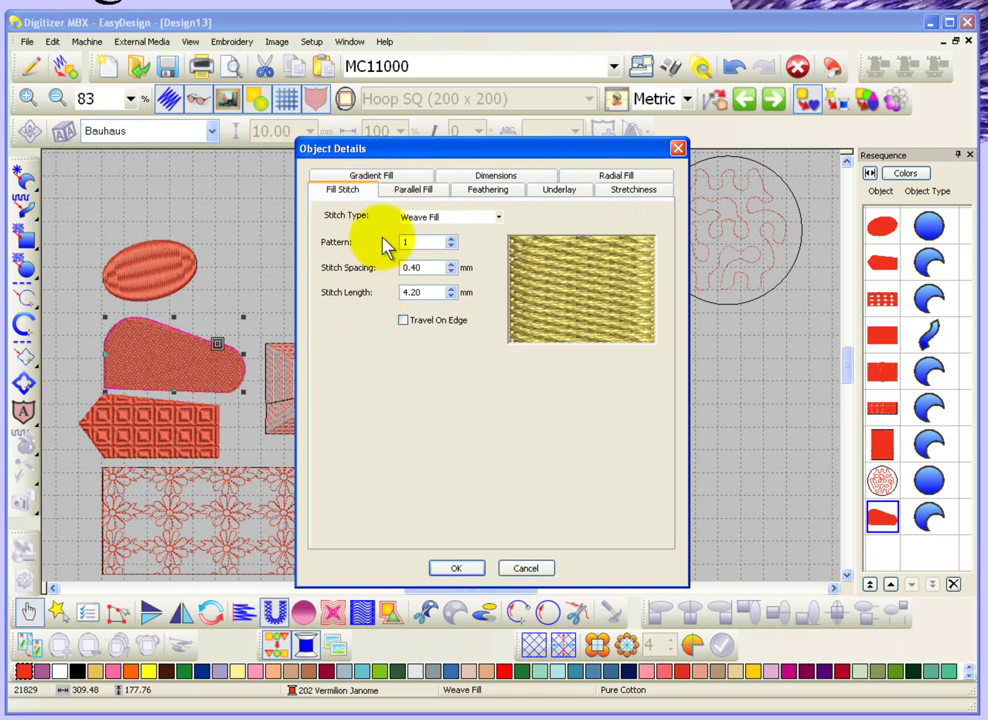
click(413, 192)
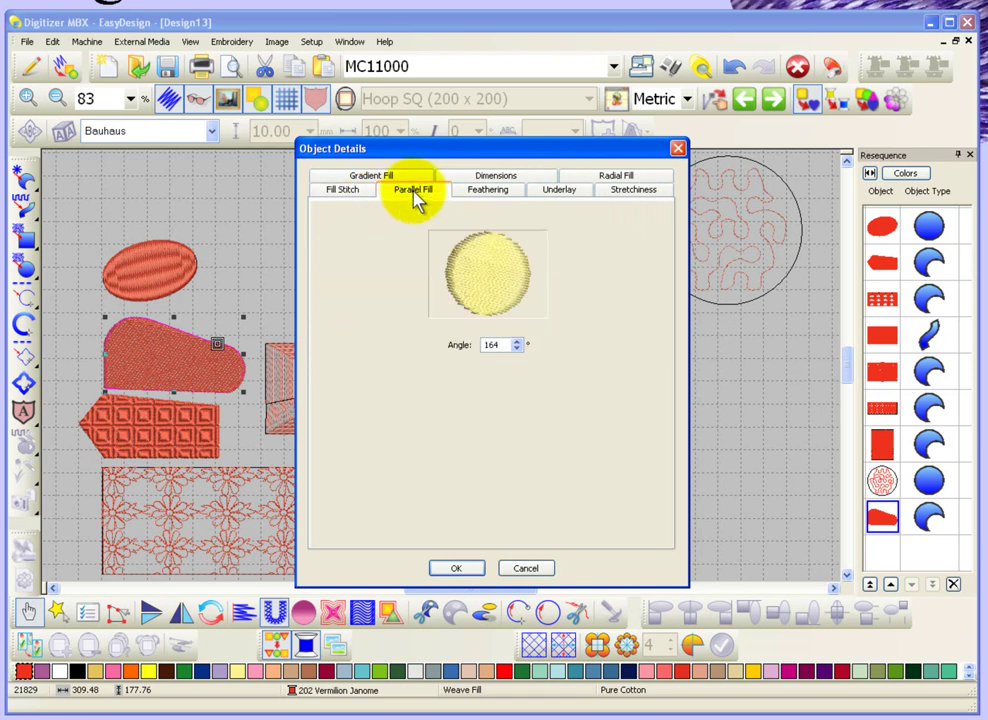
click(488, 344)
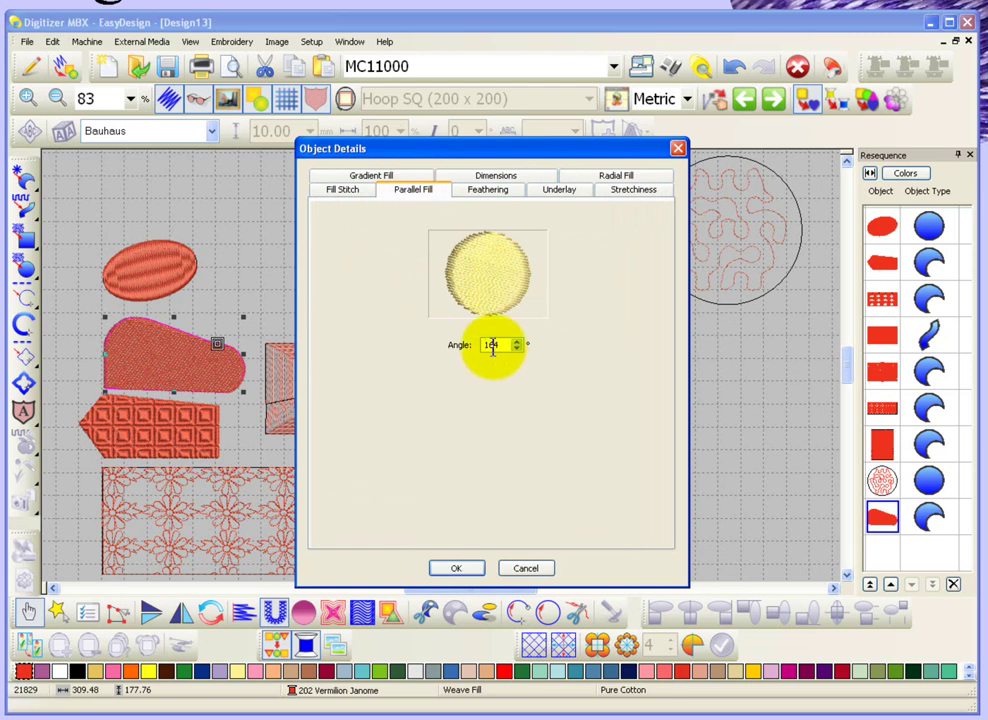
click(490, 197)
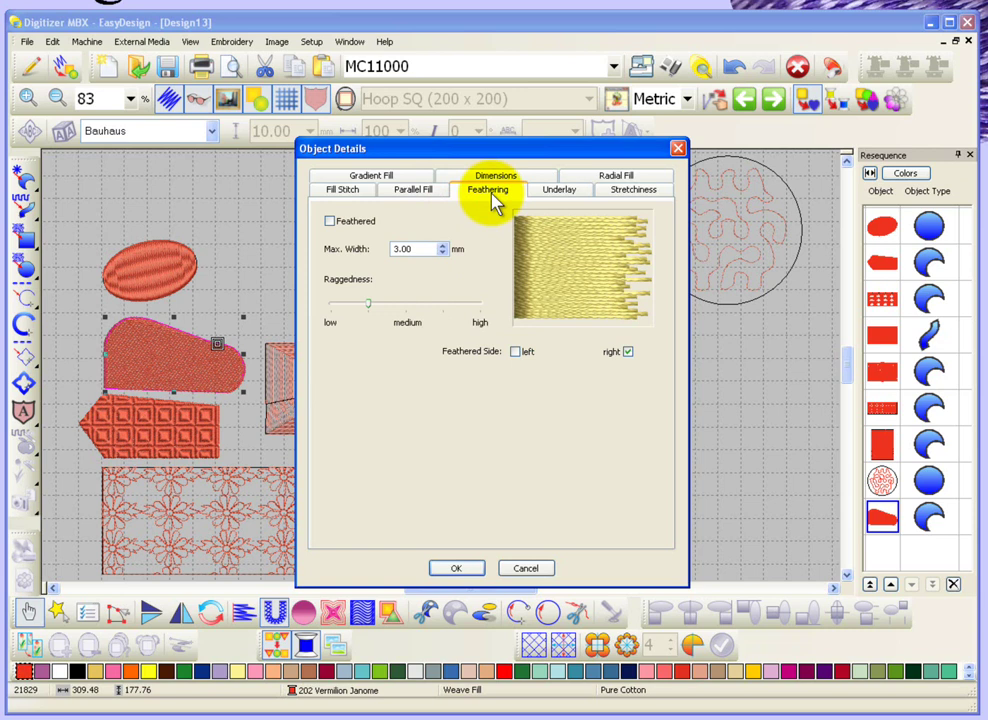
click(562, 190)
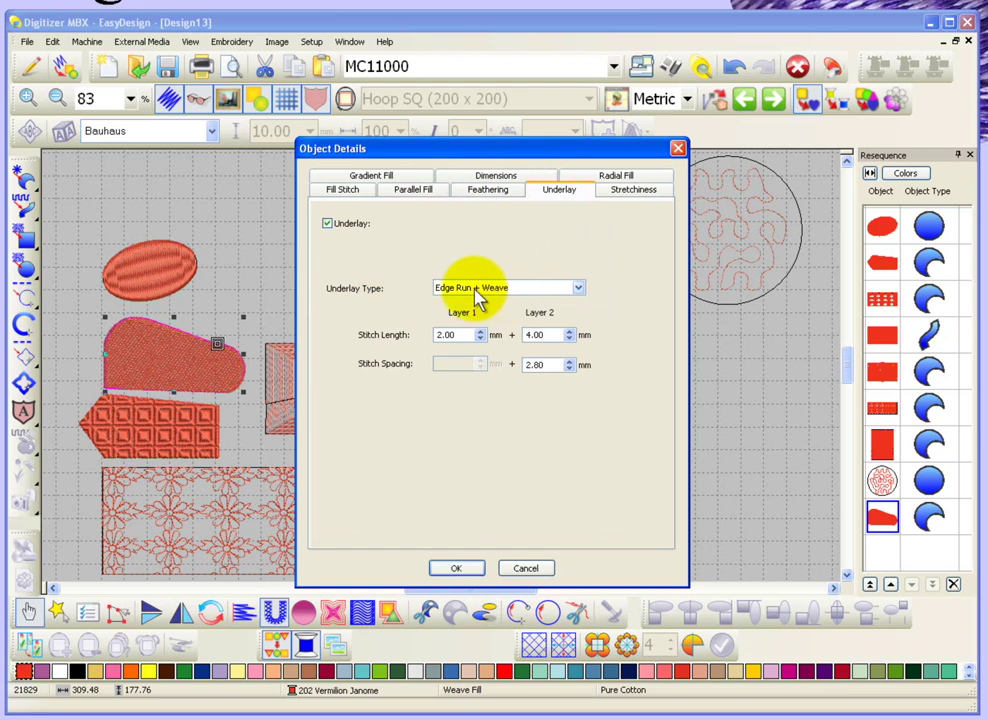
click(633, 193)
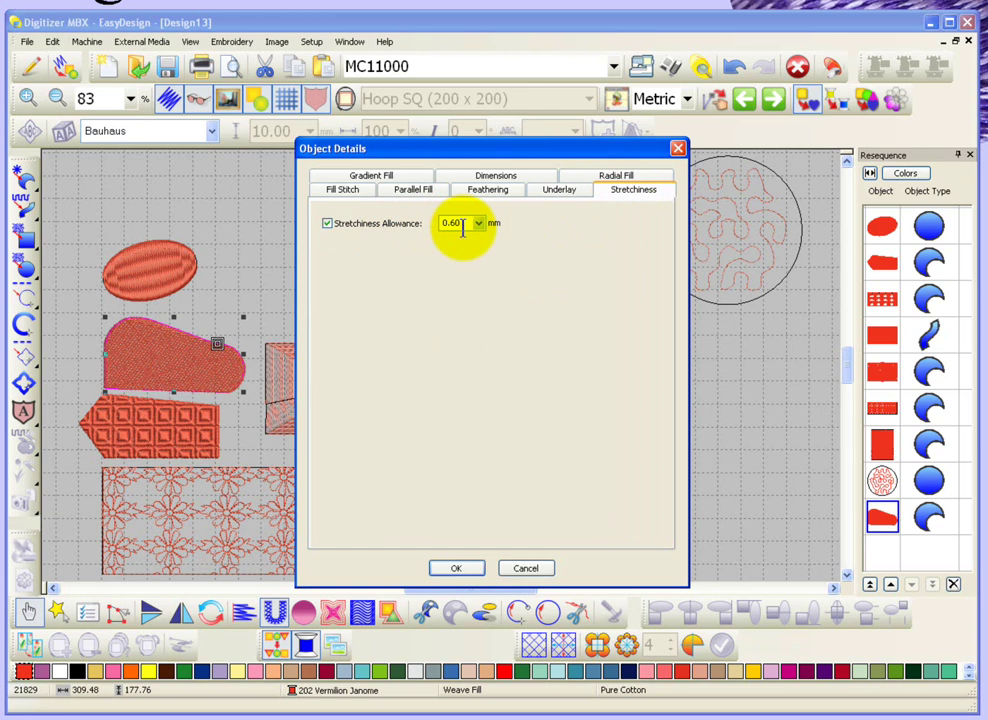
click(410, 178)
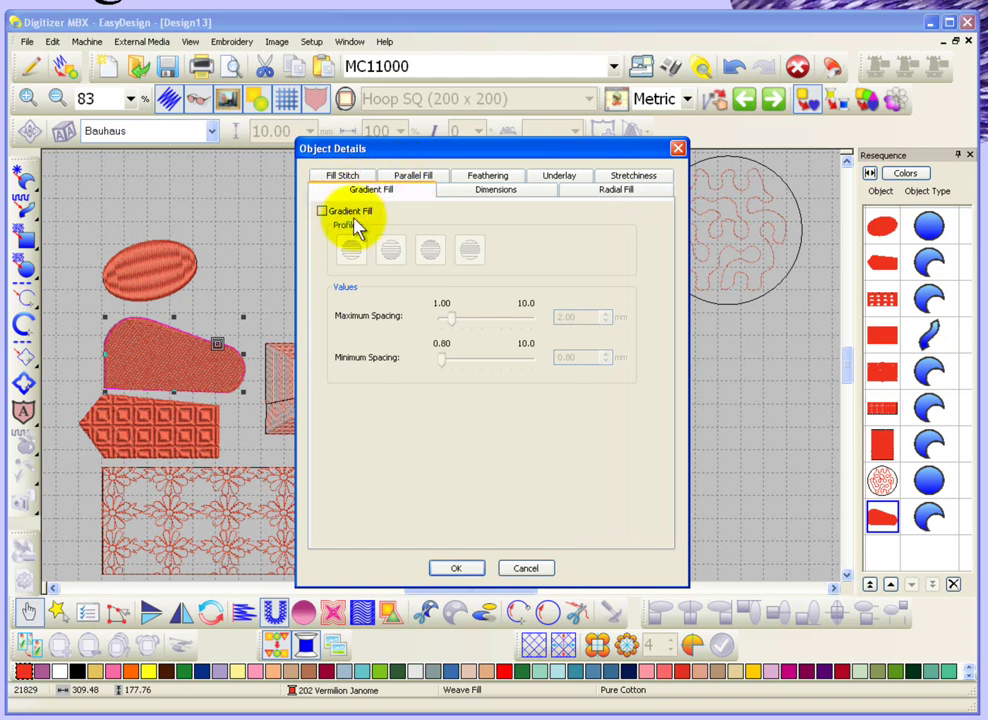
click(490, 197)
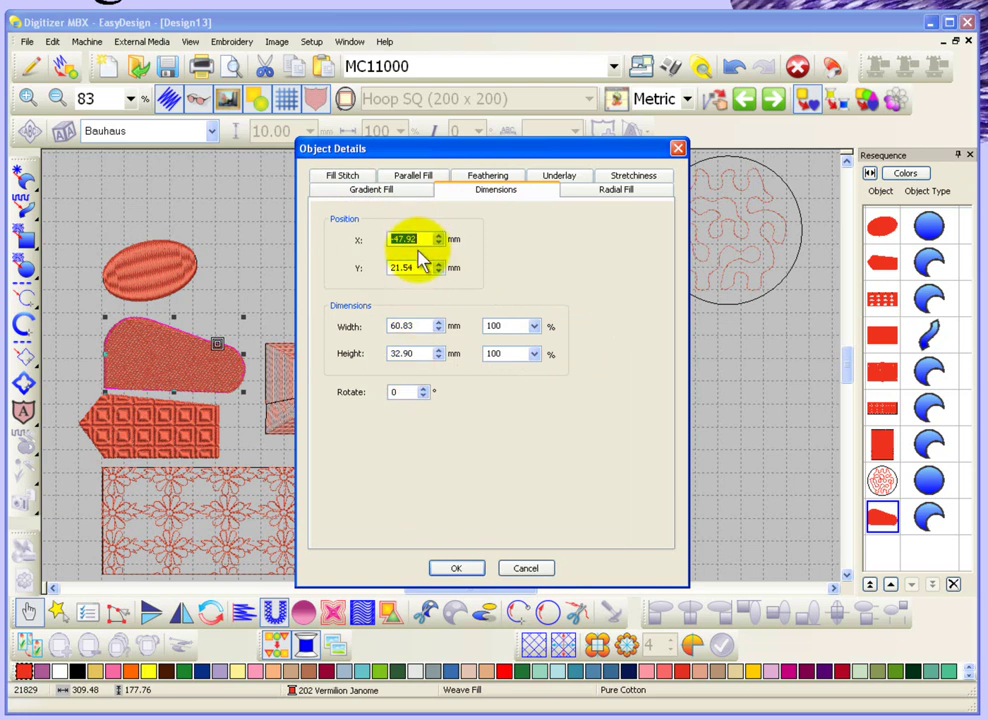
click(616, 192)
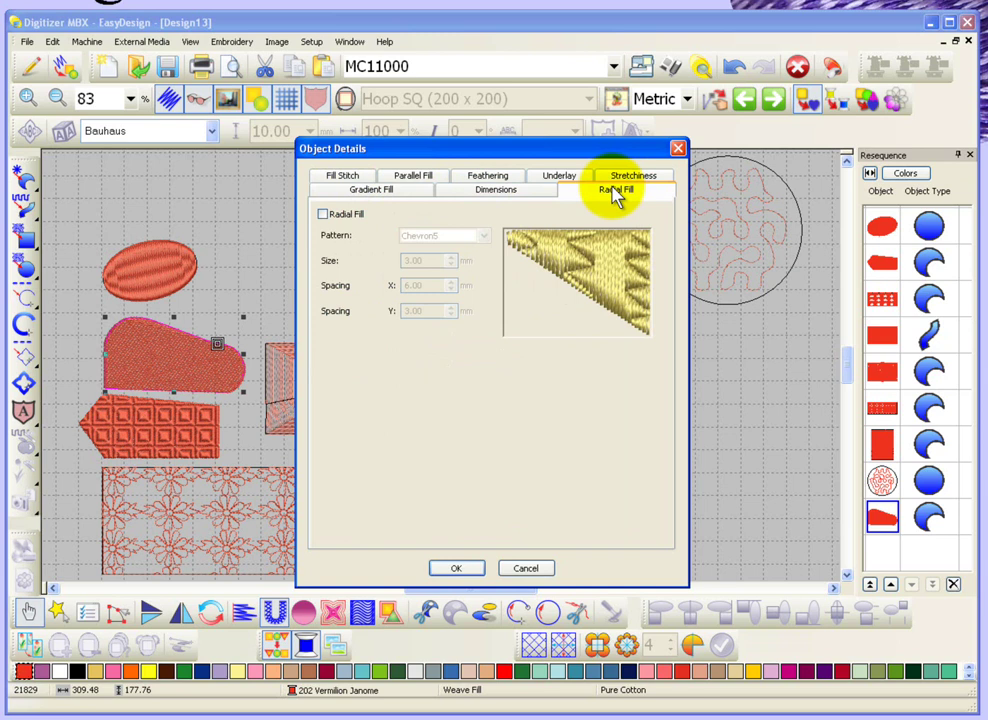
click(342, 177)
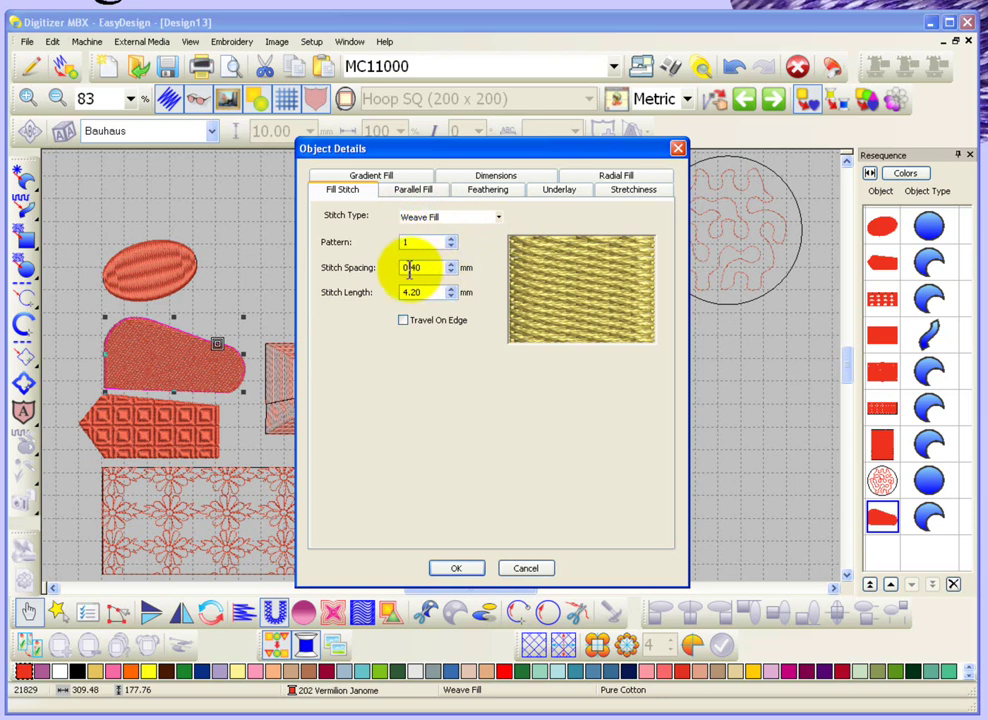
- Set the rounded shape's weave fill to pattern 4, apply it and deselect the shape
double_click(430, 291)
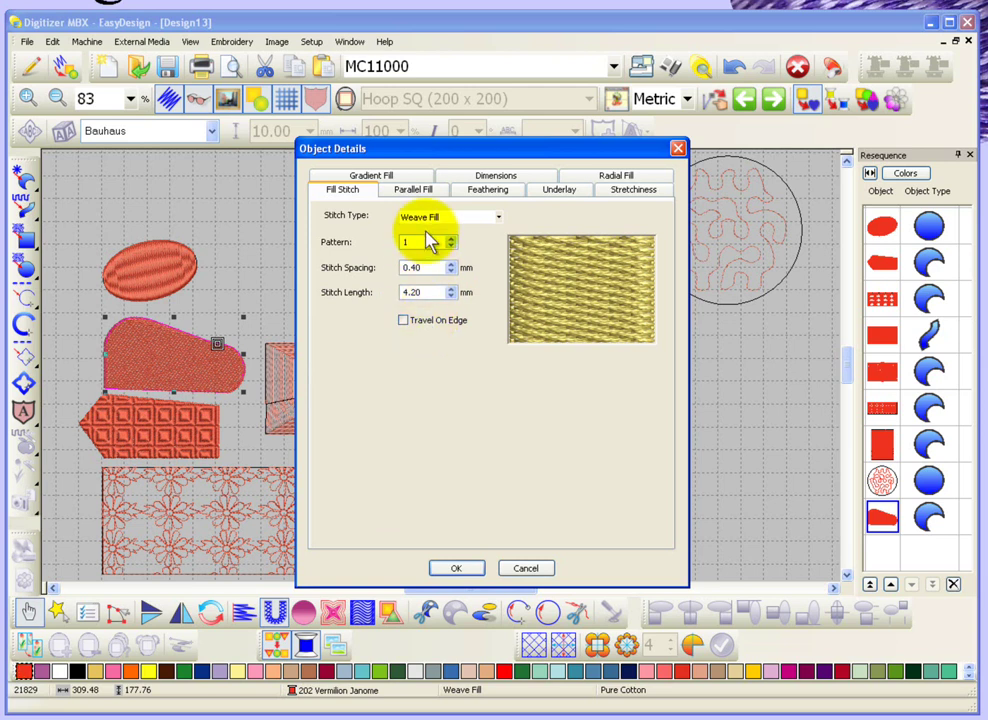
click(425, 267)
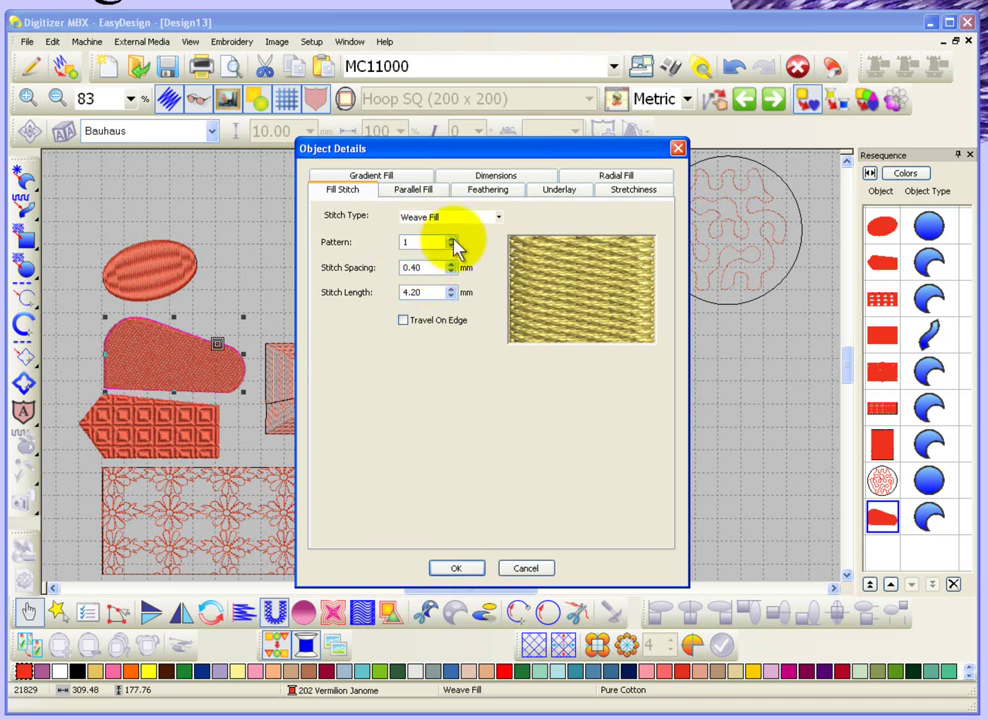
click(451, 239)
click(451, 239)
click(451, 240)
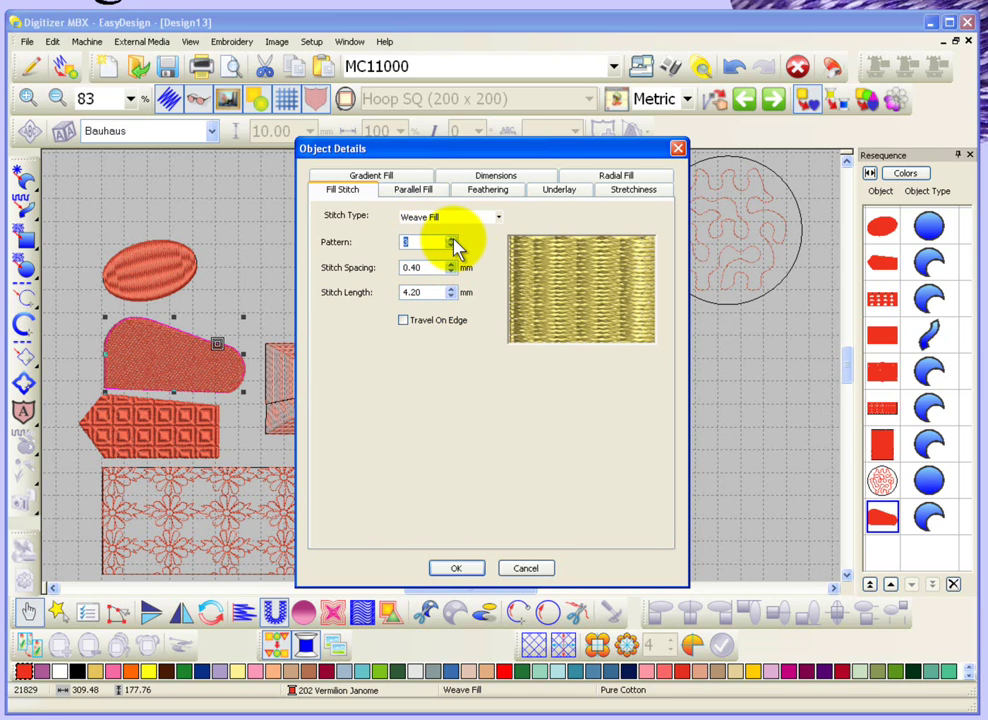
click(451, 240)
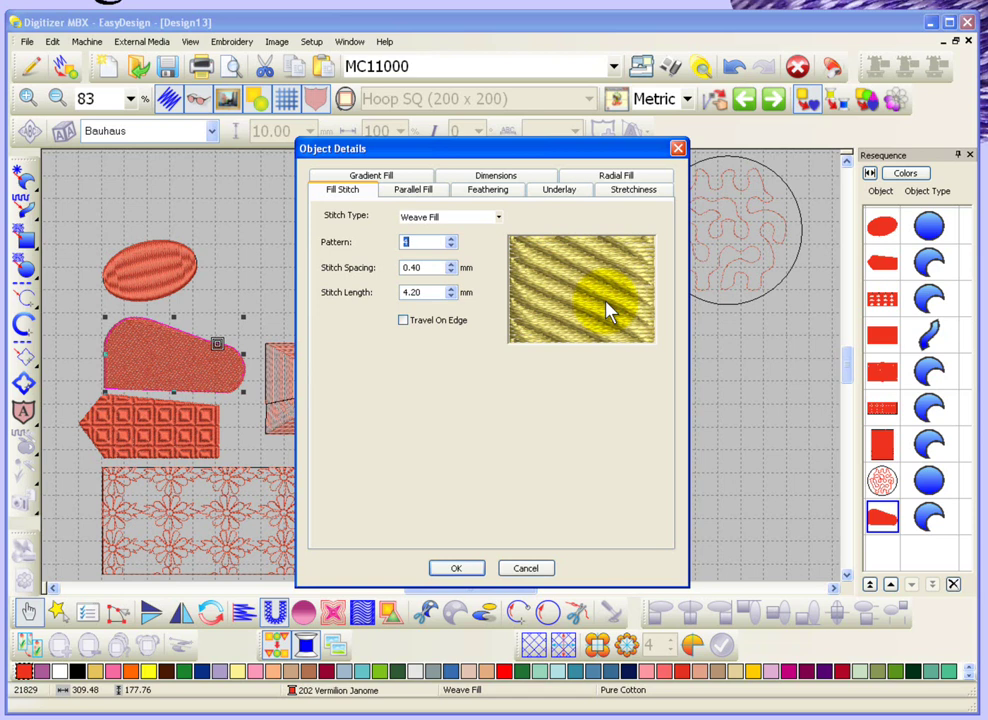
click(463, 569)
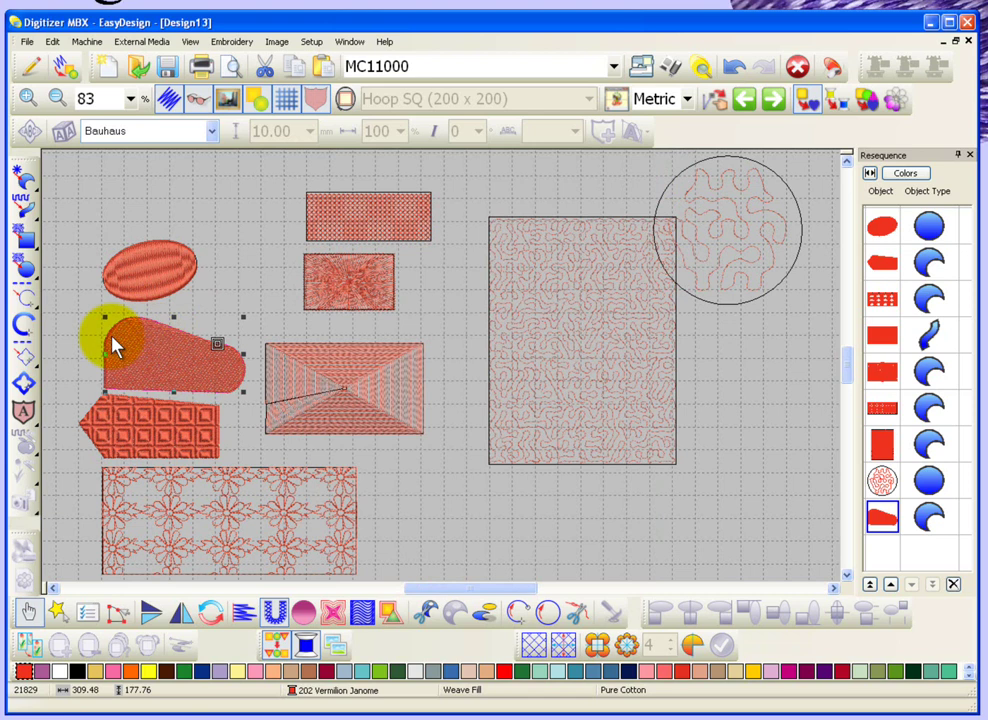
click(83, 345)
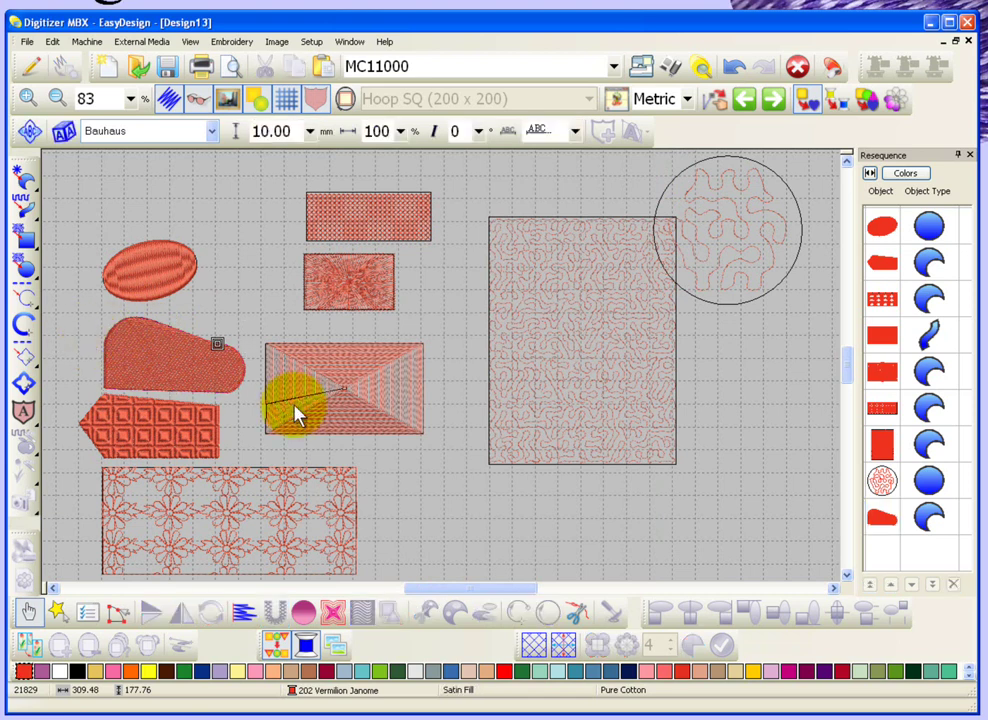
- Change the cross-stitch rectangle's stitch style to Upright Cross, apply it and deselect the rectangle
click(355, 214)
double_click(357, 216)
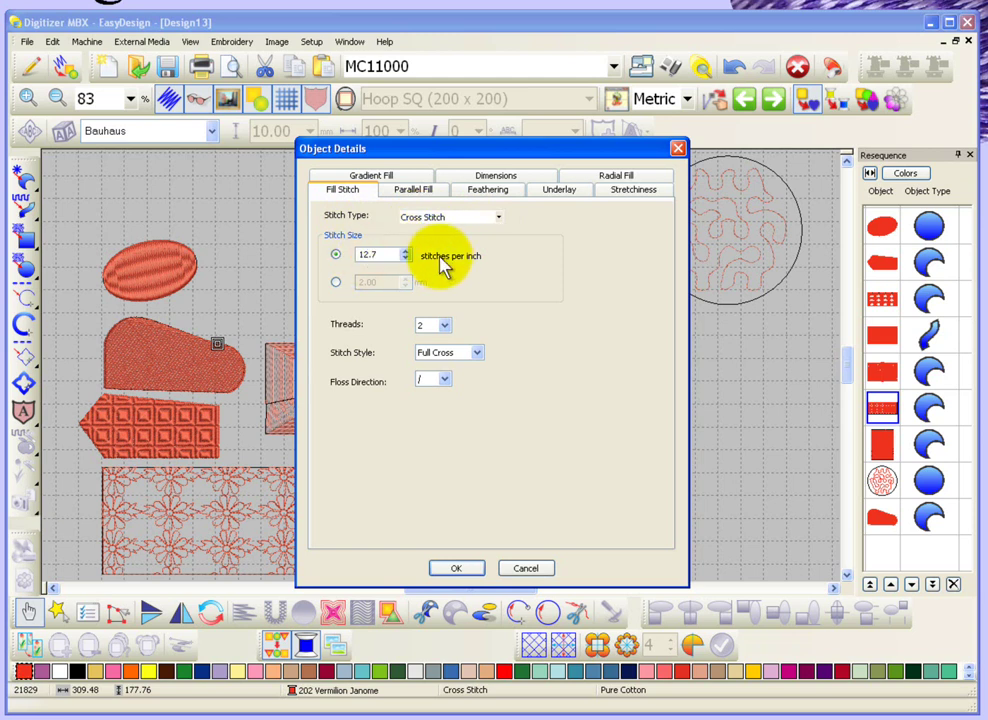
click(478, 354)
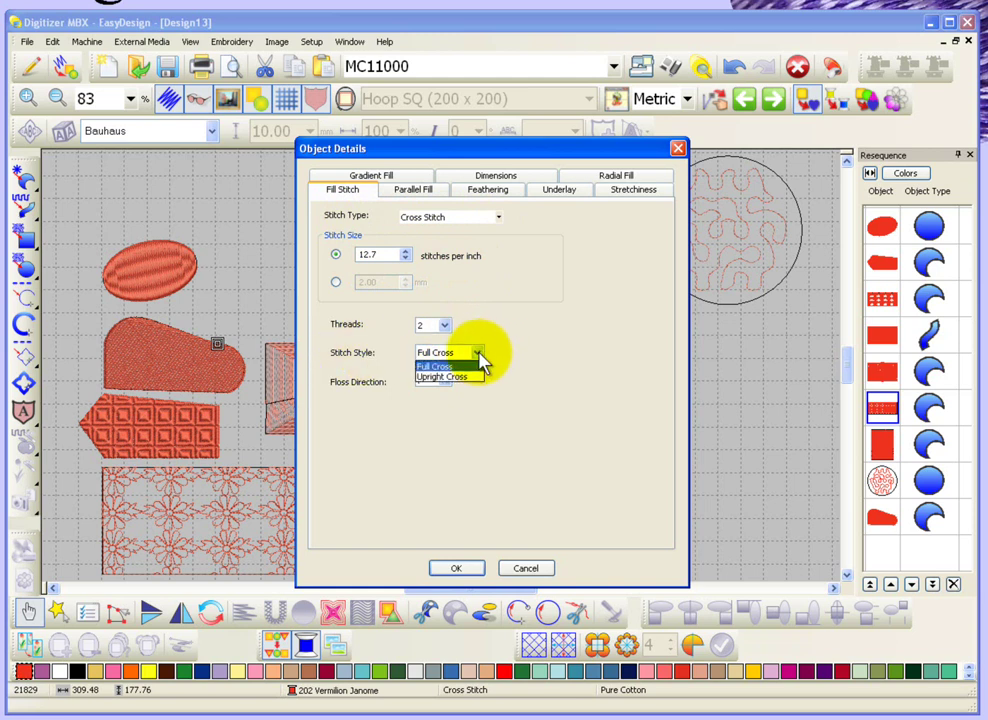
click(466, 377)
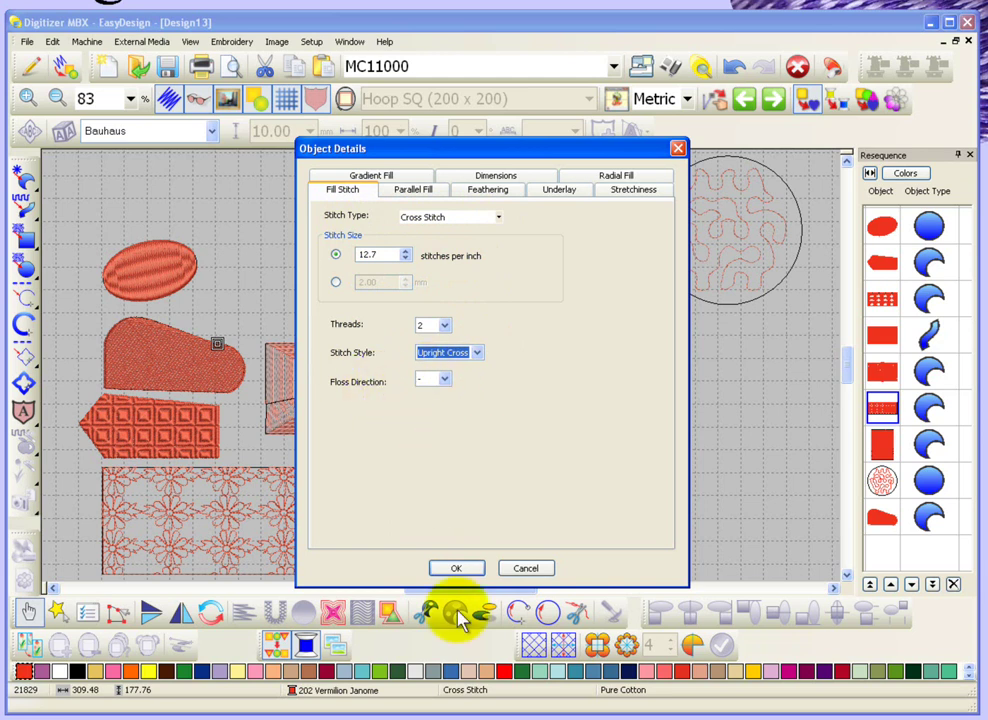
click(461, 571)
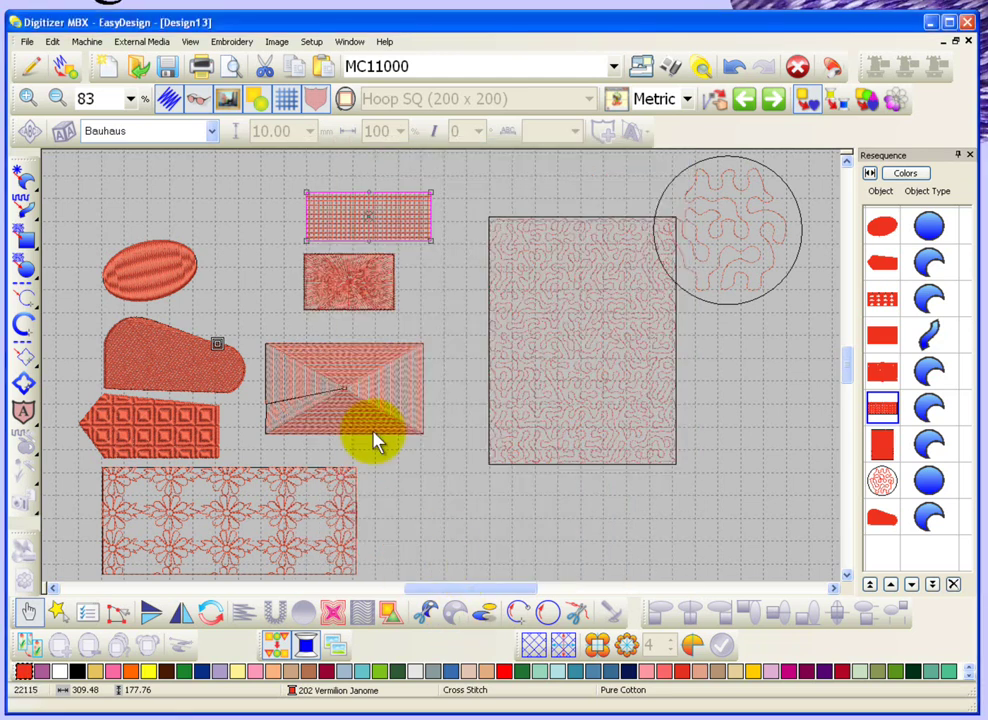
click(267, 272)
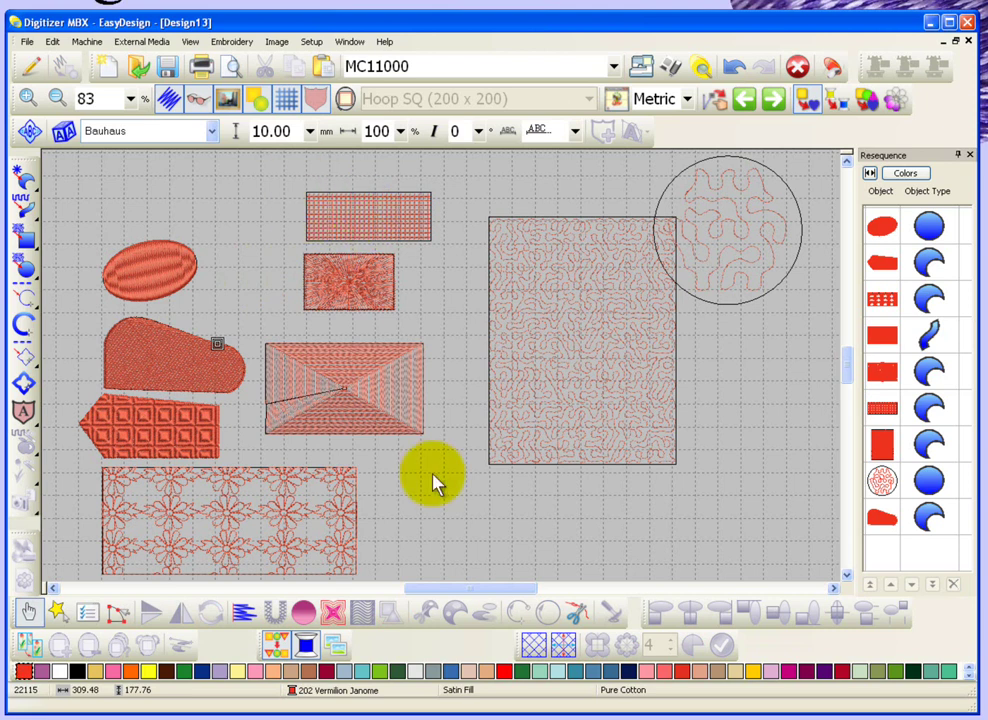
- Change the pointed embossed-fill shape's pattern to Ziggy1 and apply it
click(140, 432)
double_click(140, 432)
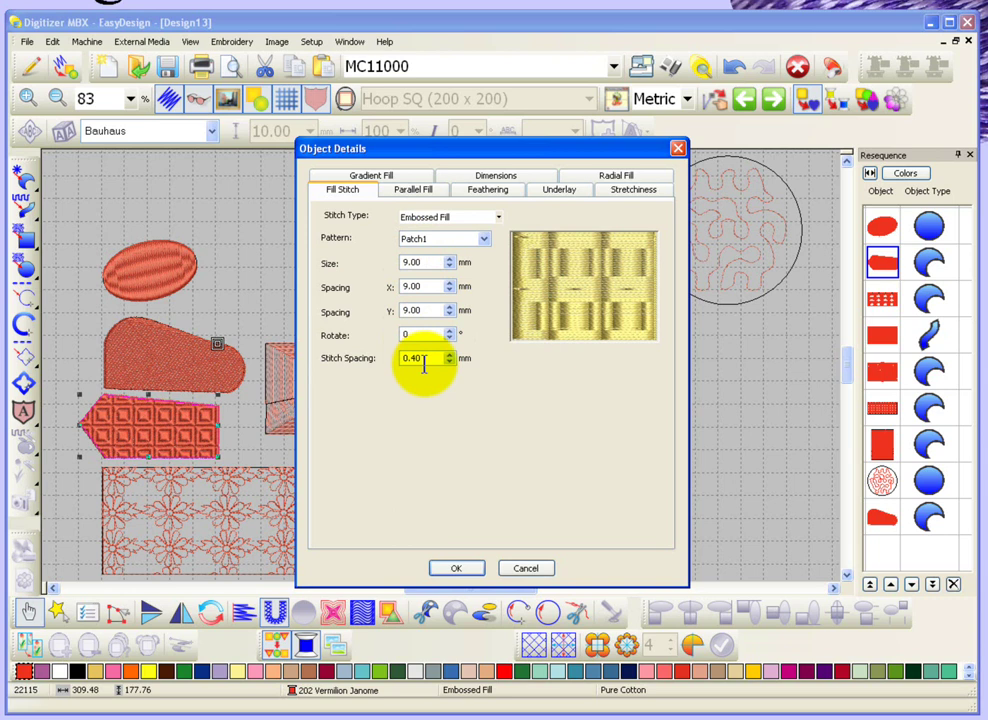
click(486, 247)
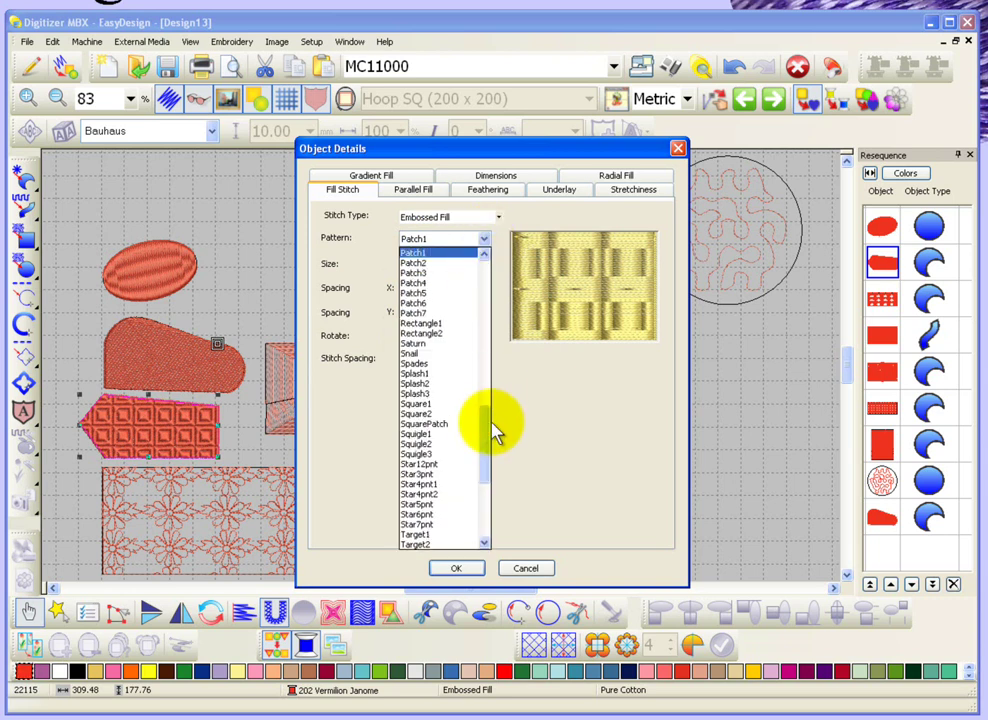
drag(485, 430, 483, 497)
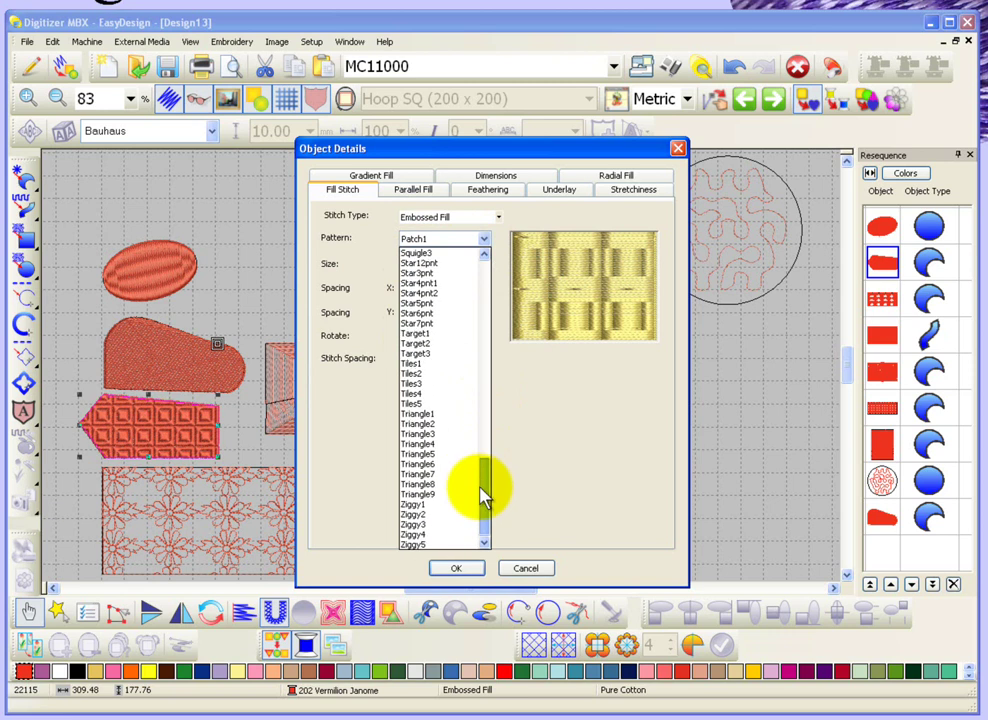
click(432, 504)
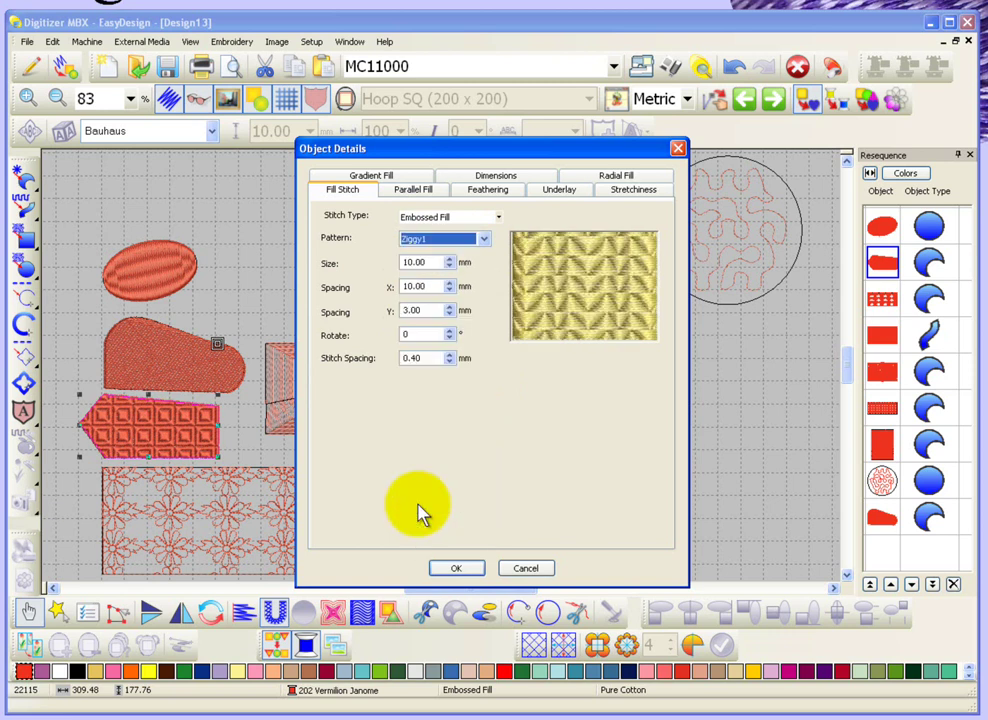
click(459, 570)
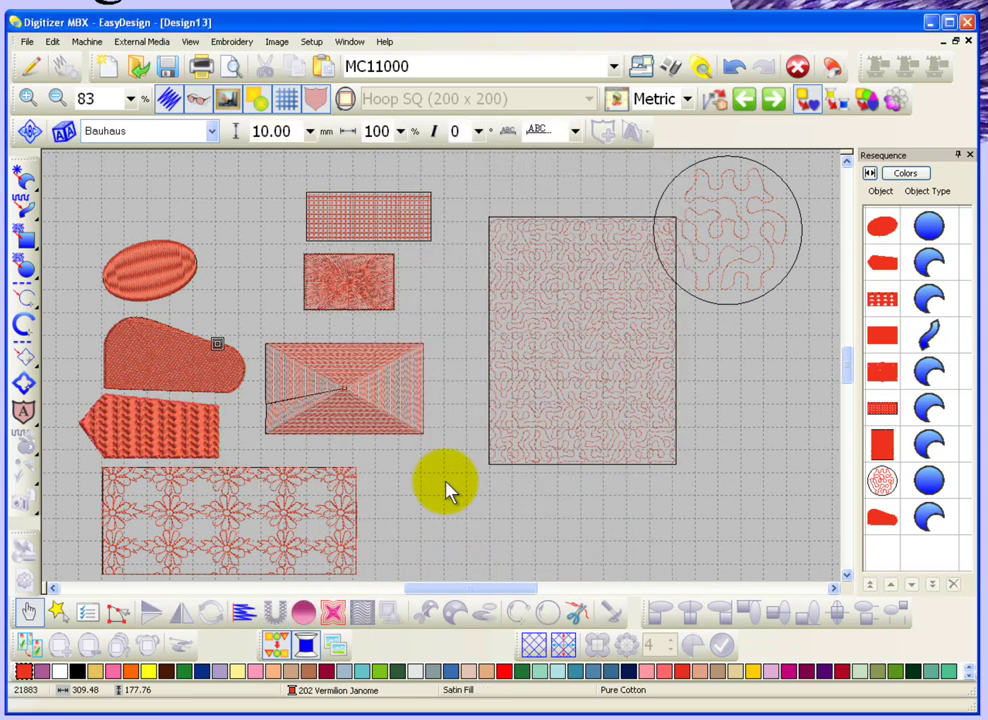
- Change the motif-fill rectangle's pattern to Motif10, apply it and deselect the rectangle
double_click(298, 505)
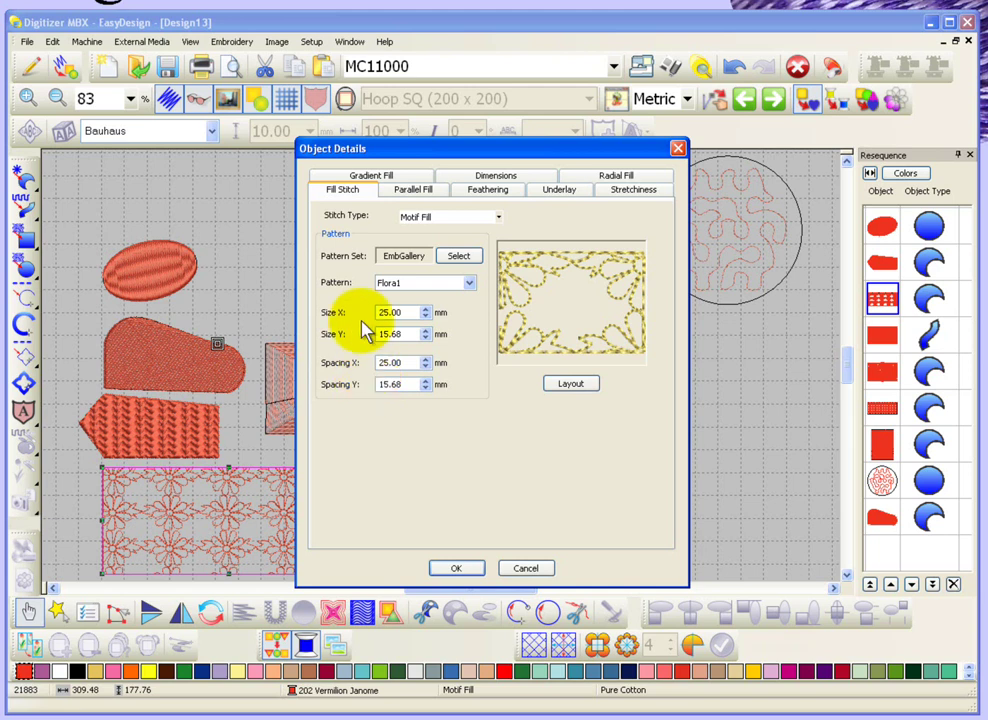
click(469, 285)
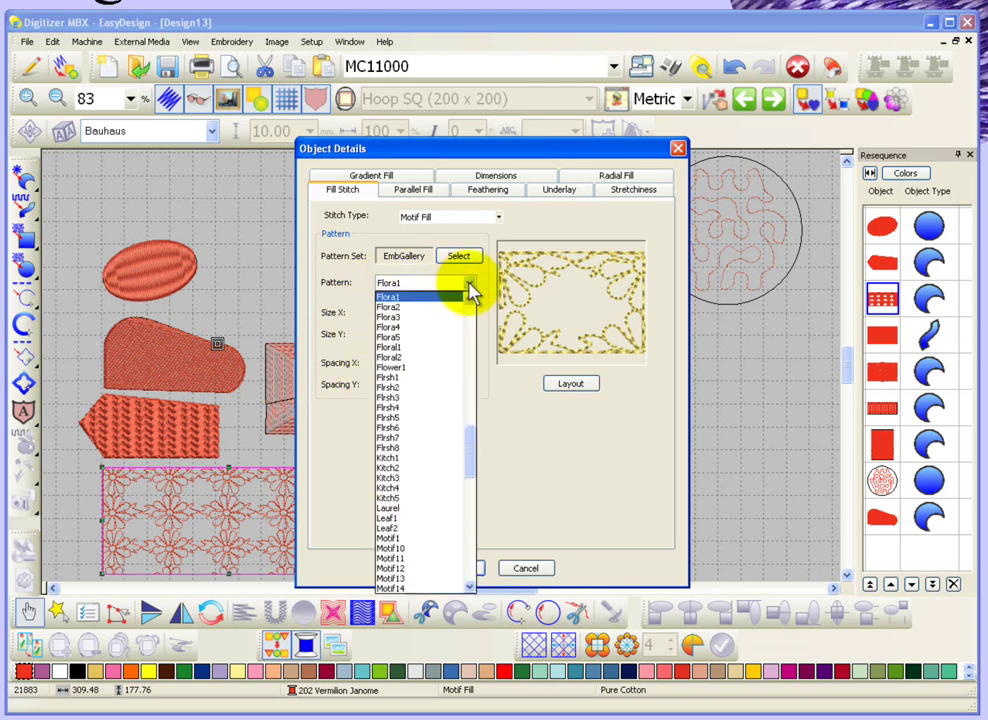
drag(470, 452, 472, 468)
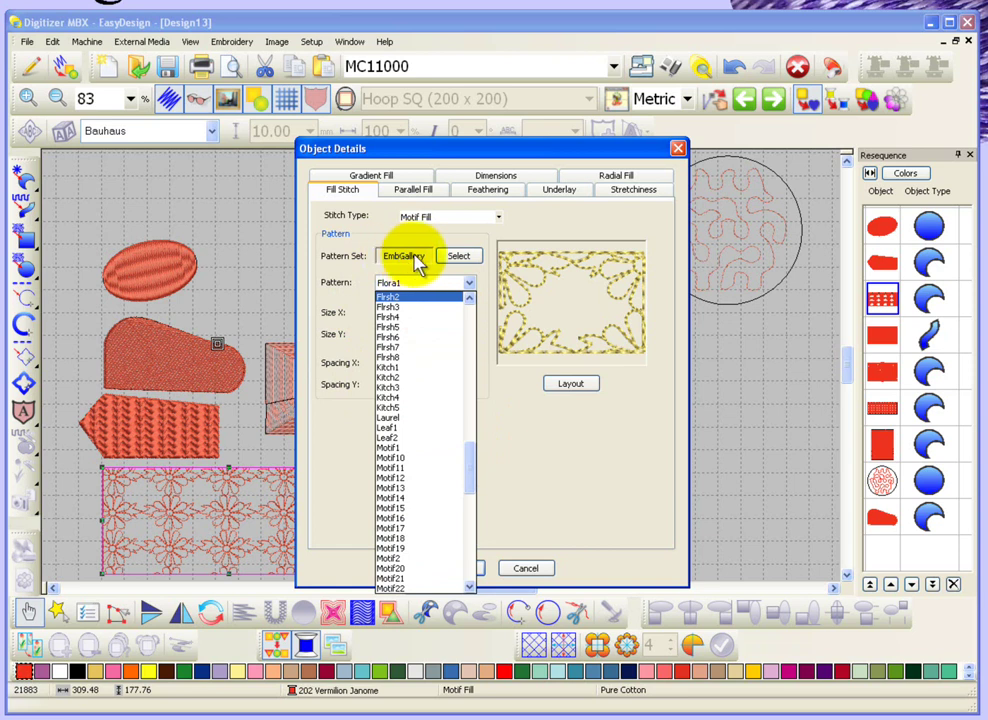
click(411, 459)
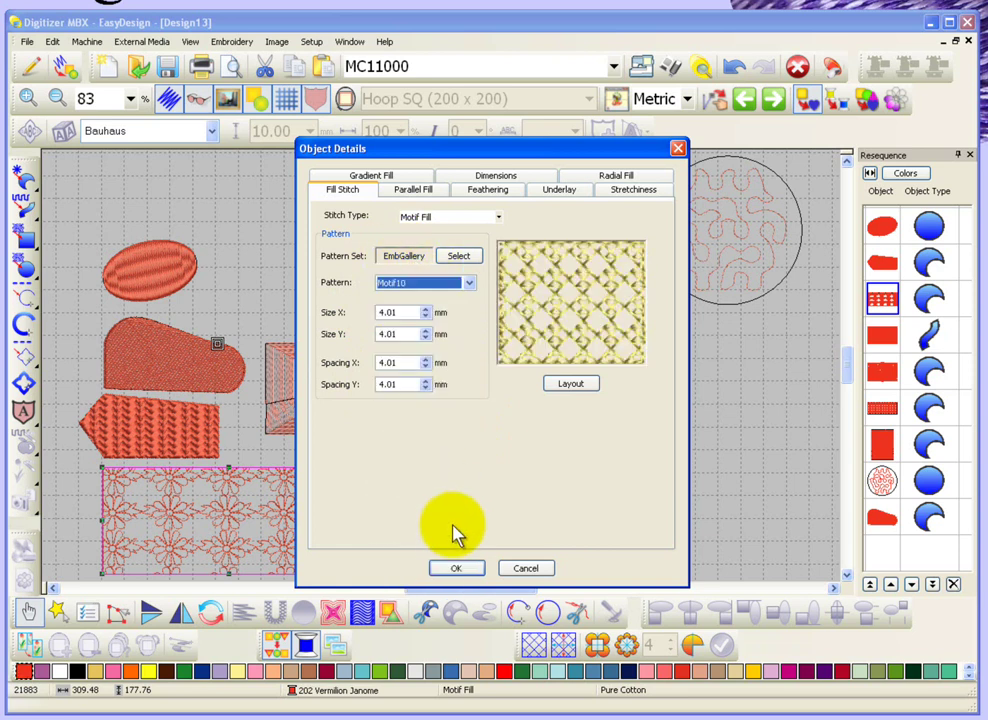
click(457, 568)
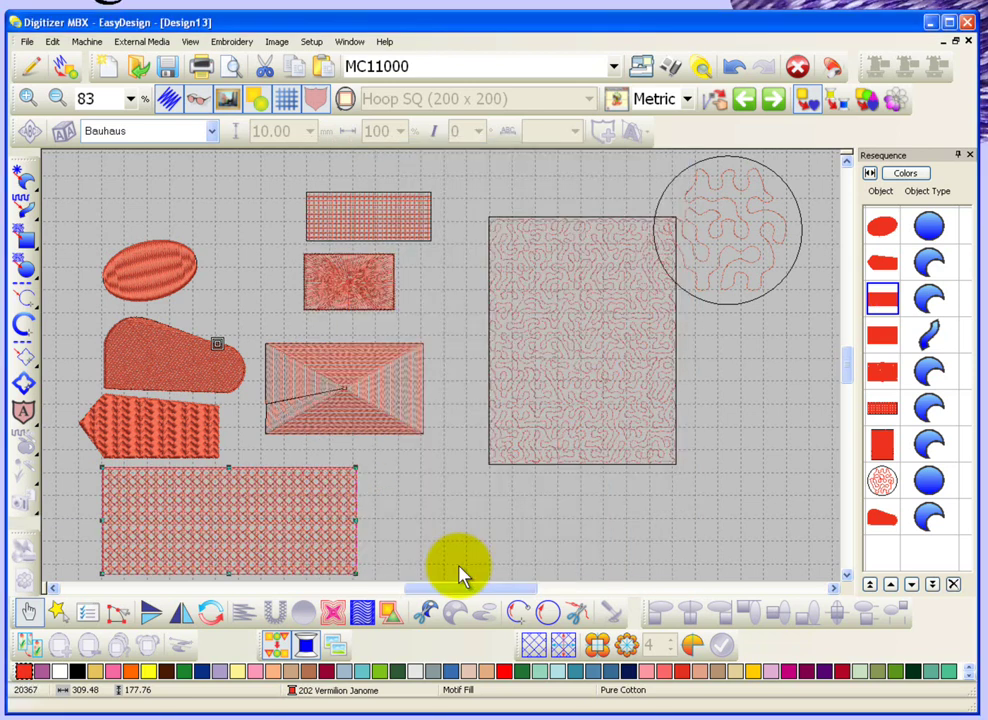
click(67, 500)
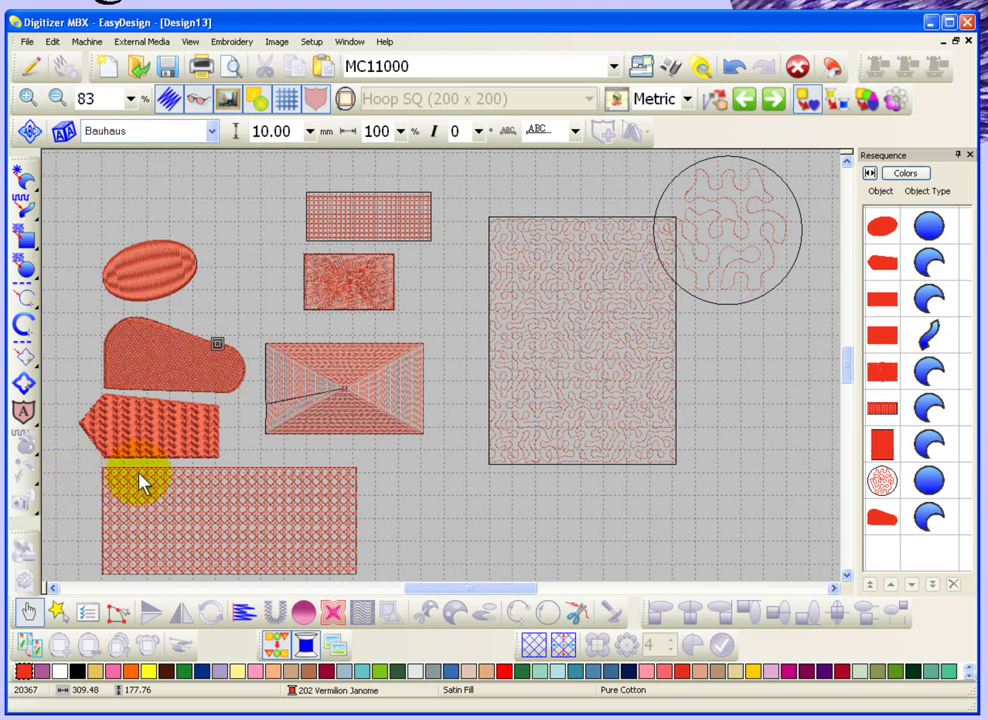
- Change the motif-fill rectangle's pattern to NBW19 from the Blackwork motif set and apply it
click(234, 512)
double_click(234, 515)
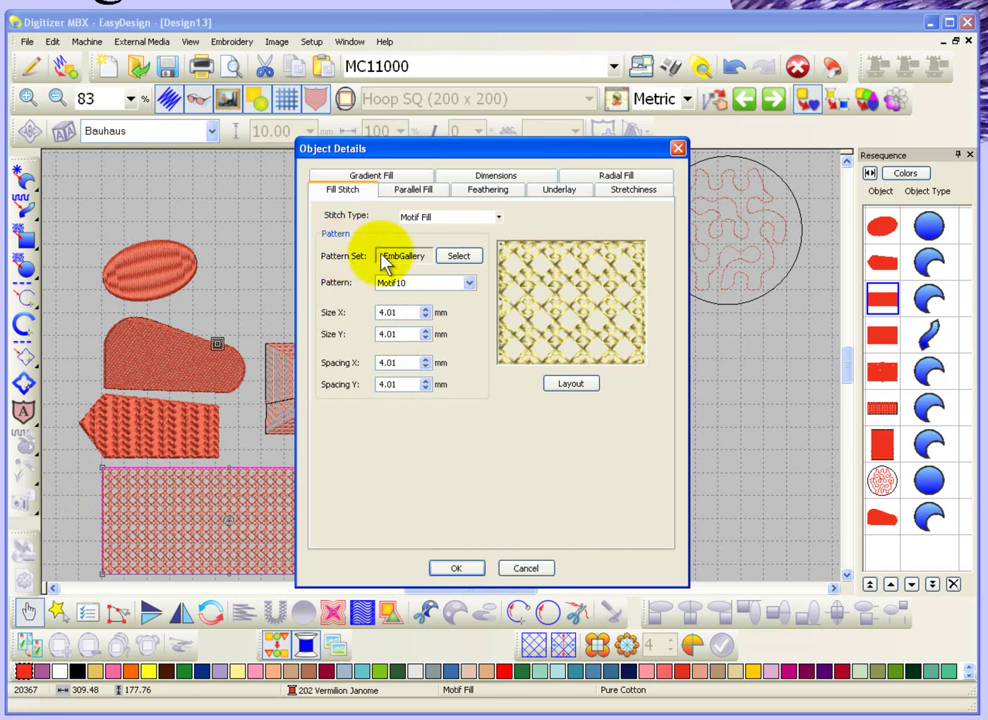
click(460, 260)
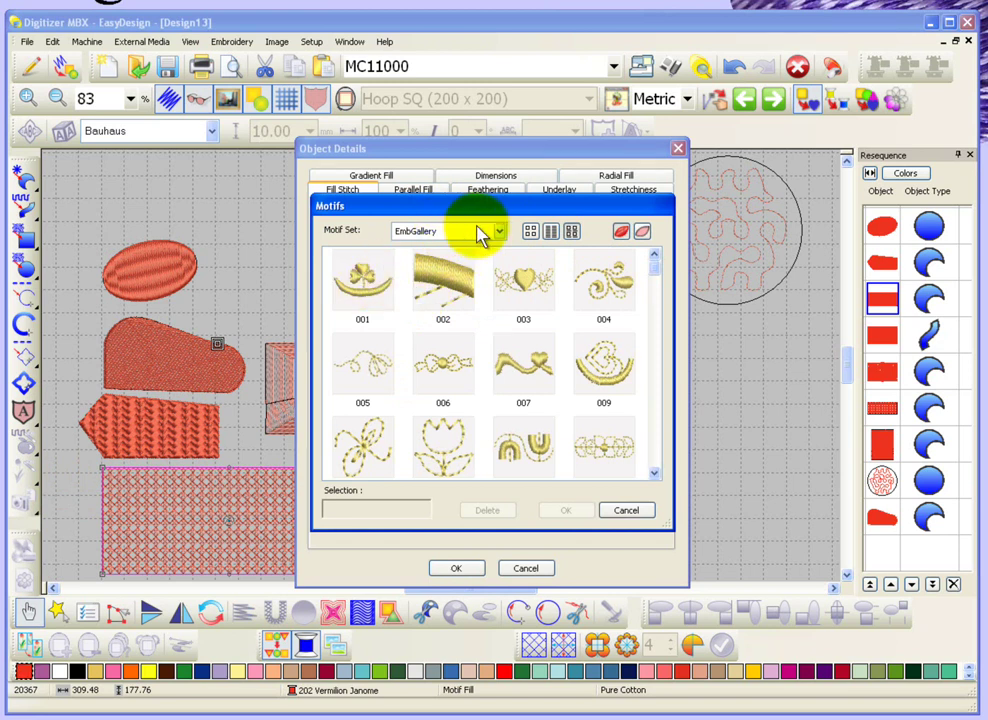
click(500, 232)
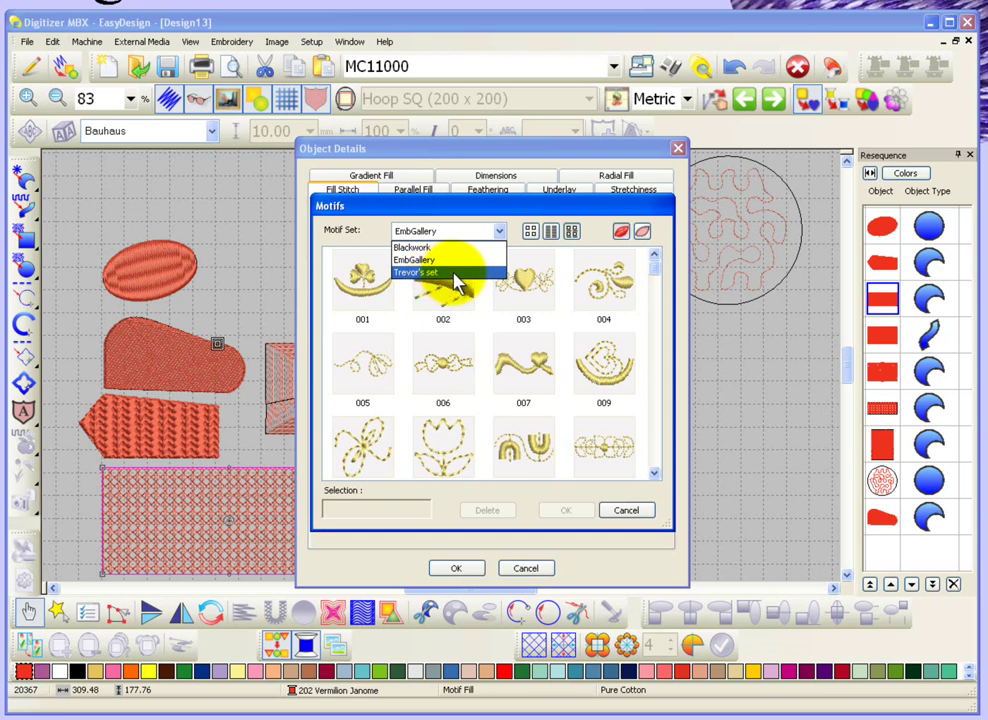
click(426, 249)
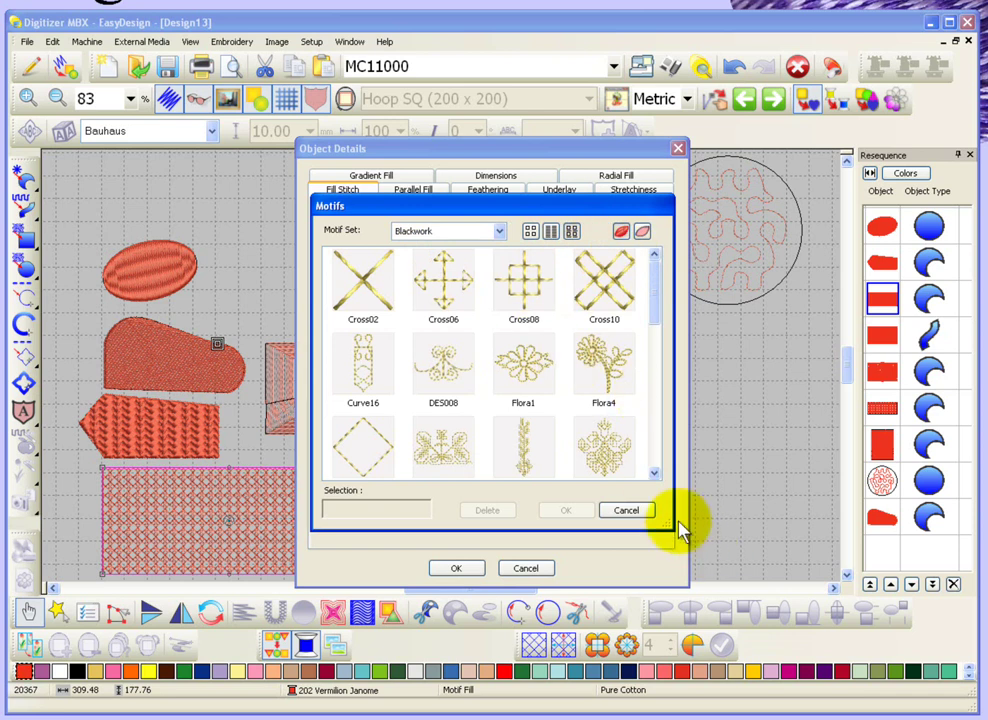
click(654, 475)
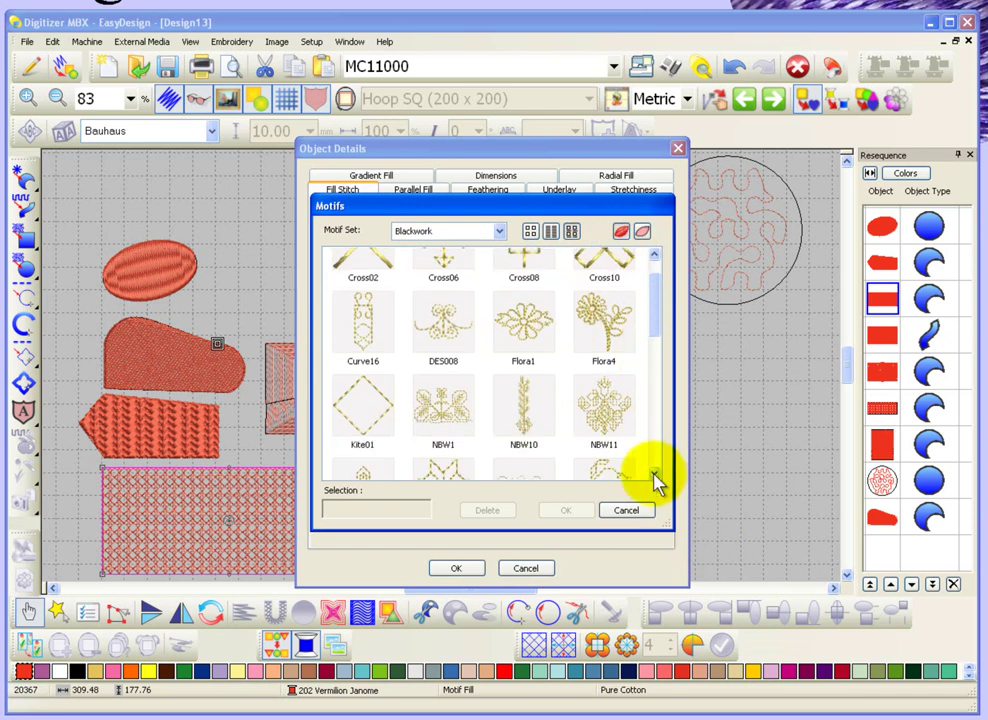
click(654, 475)
click(654, 475)
click(654, 475)
click(654, 475)
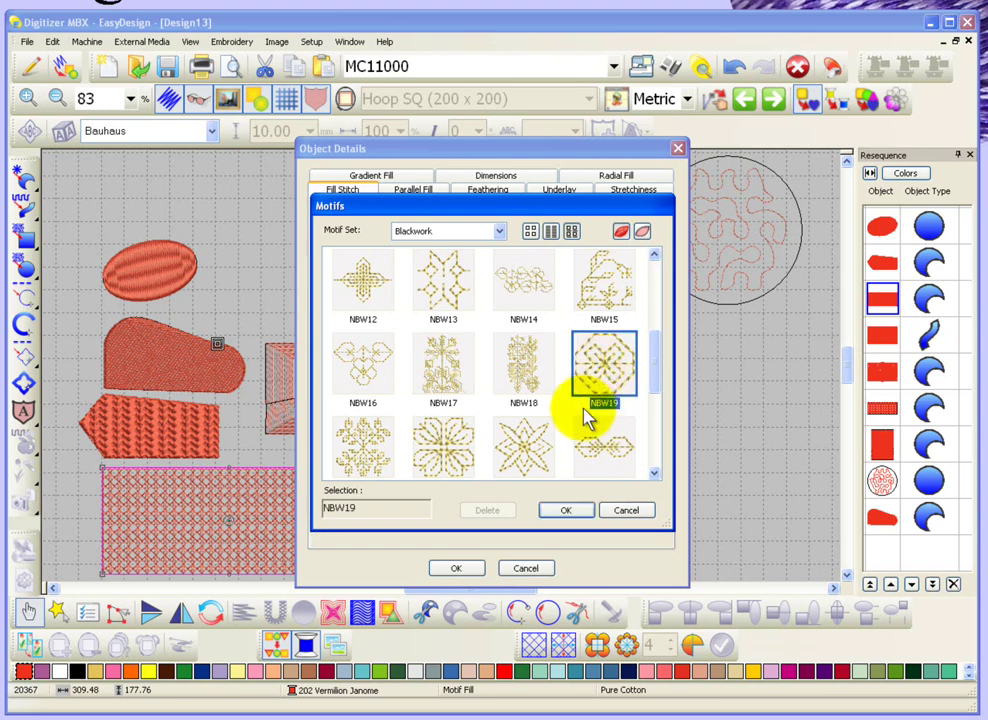
click(565, 510)
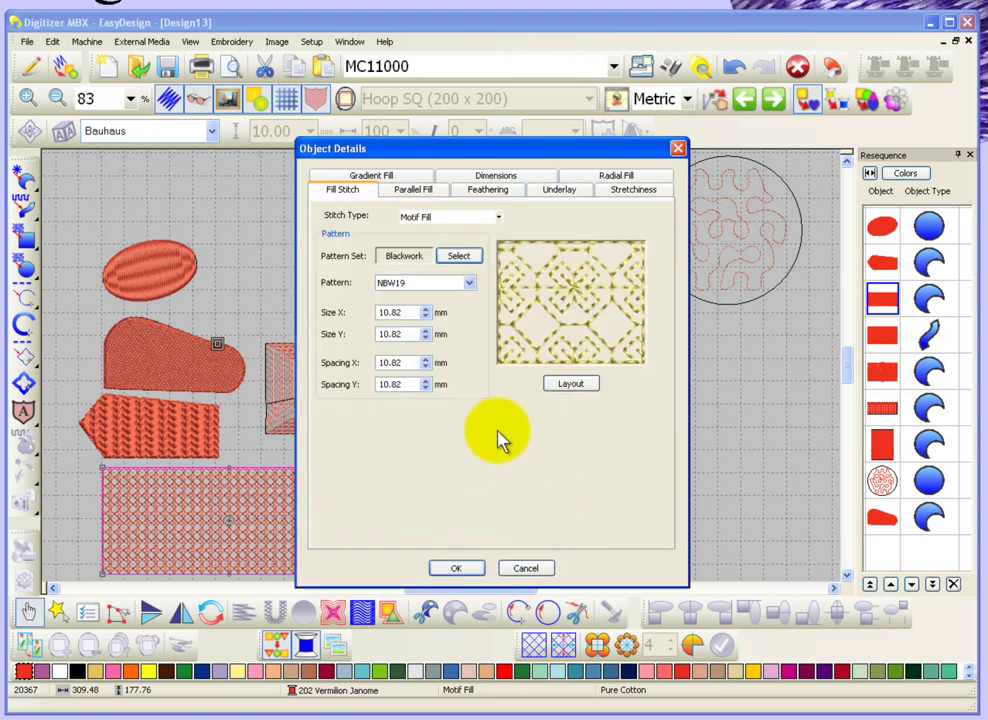
click(458, 569)
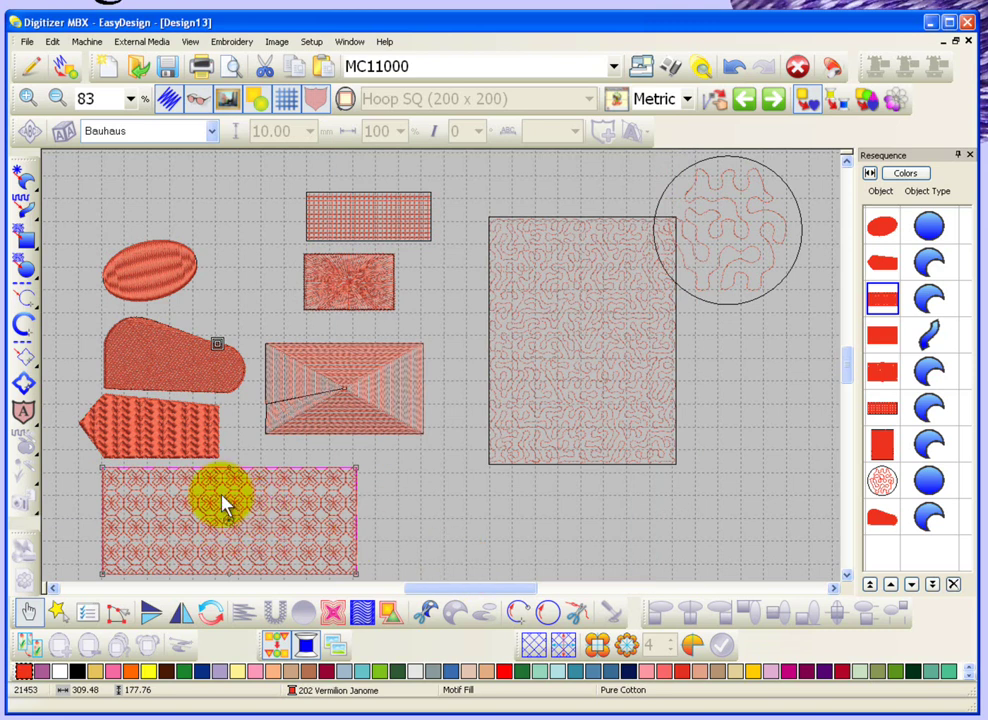
- Edit the motif fill's layout by offsetting adjacent rows sideways by about half a motif, and apply it
key(b)
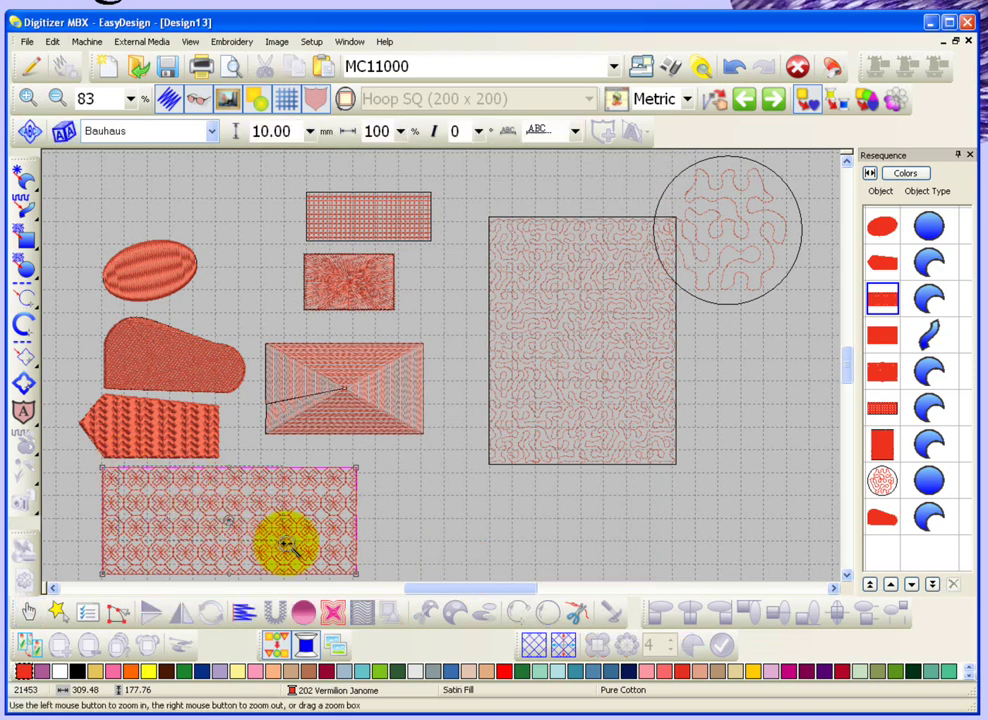
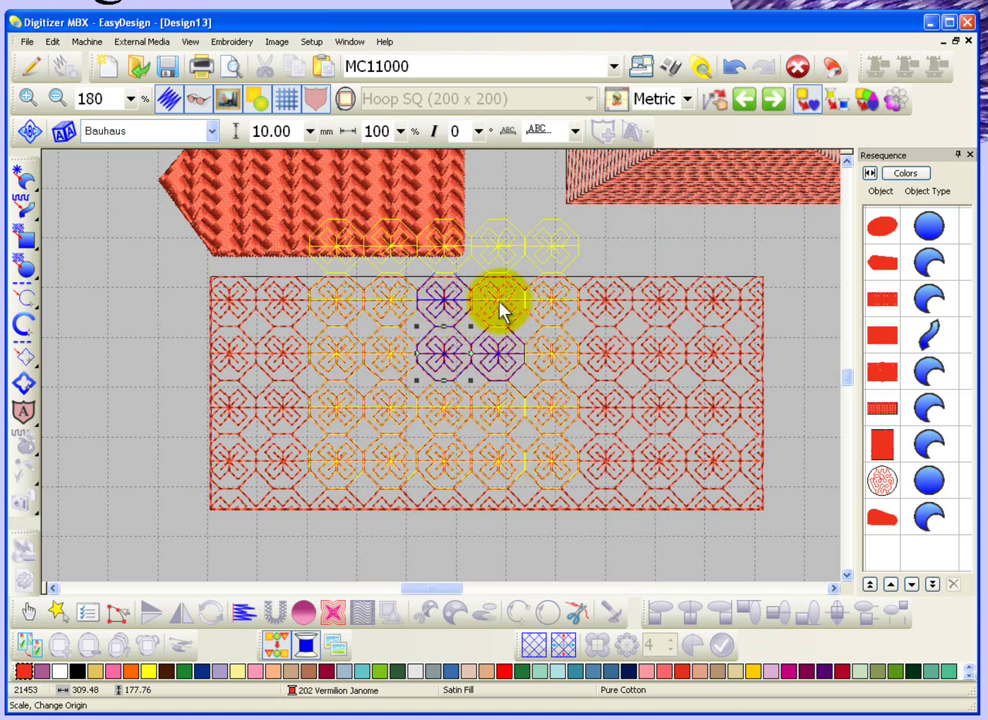
click(437, 299)
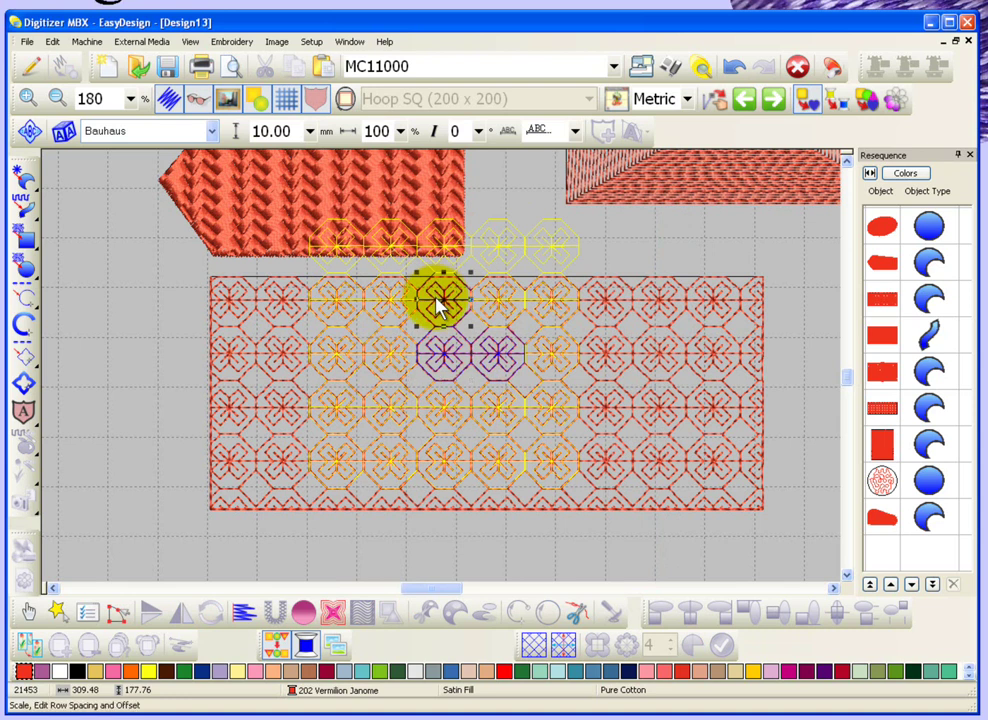
drag(437, 299, 463, 302)
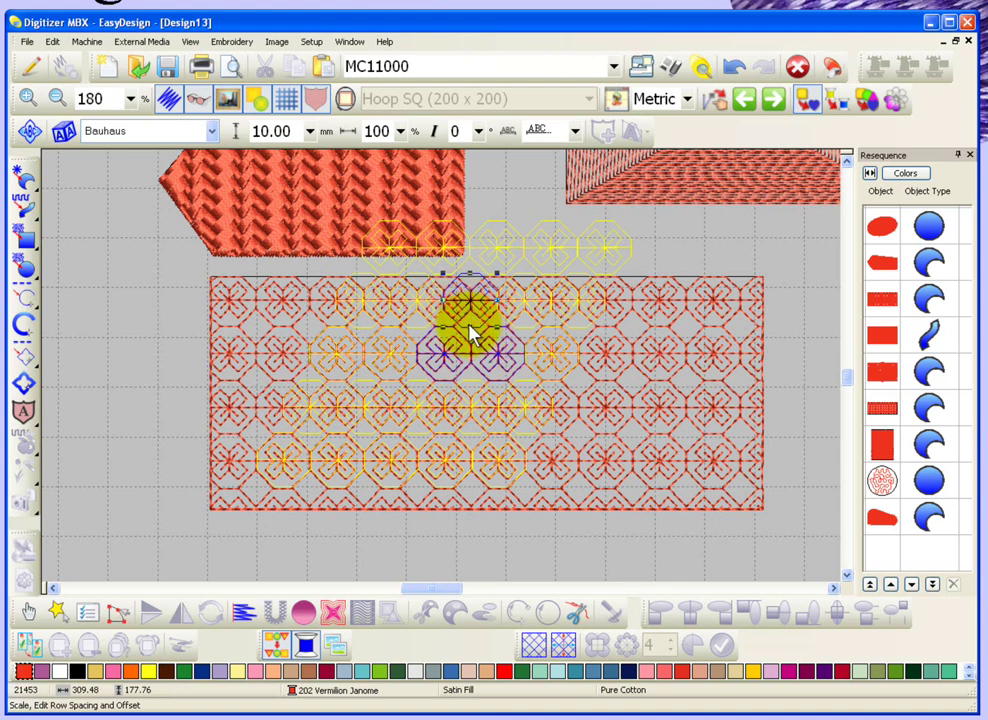
key(Escape)
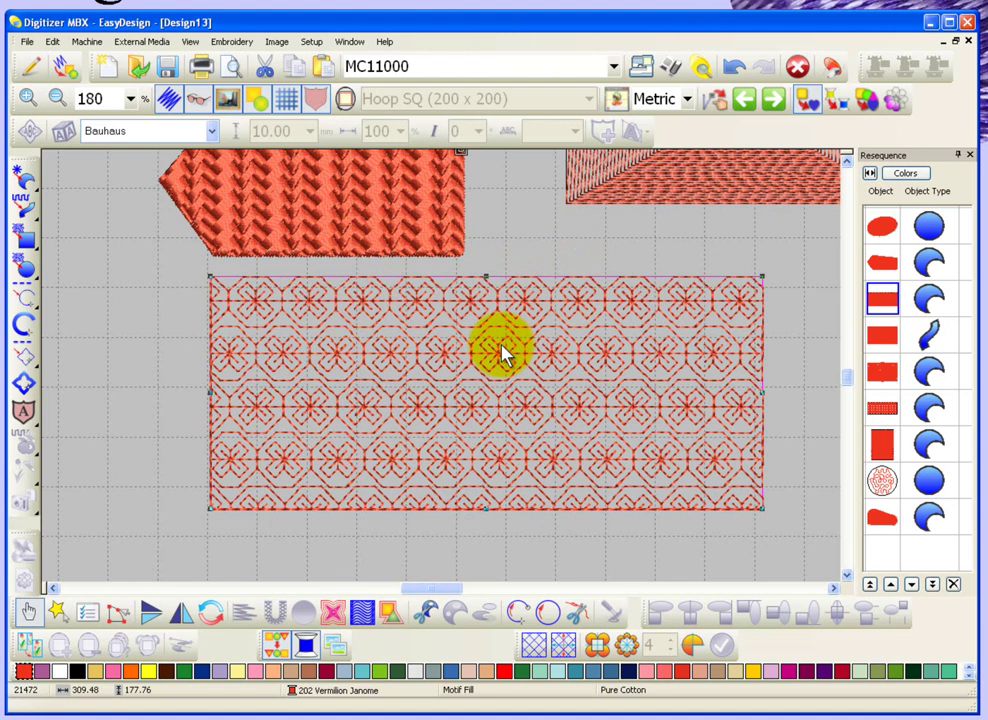
- Reopen the motif layout, shrink the motifs to about 9.2 mm, rotate the layout counterclockwise and apply it
double_click(502, 354)
click(569, 386)
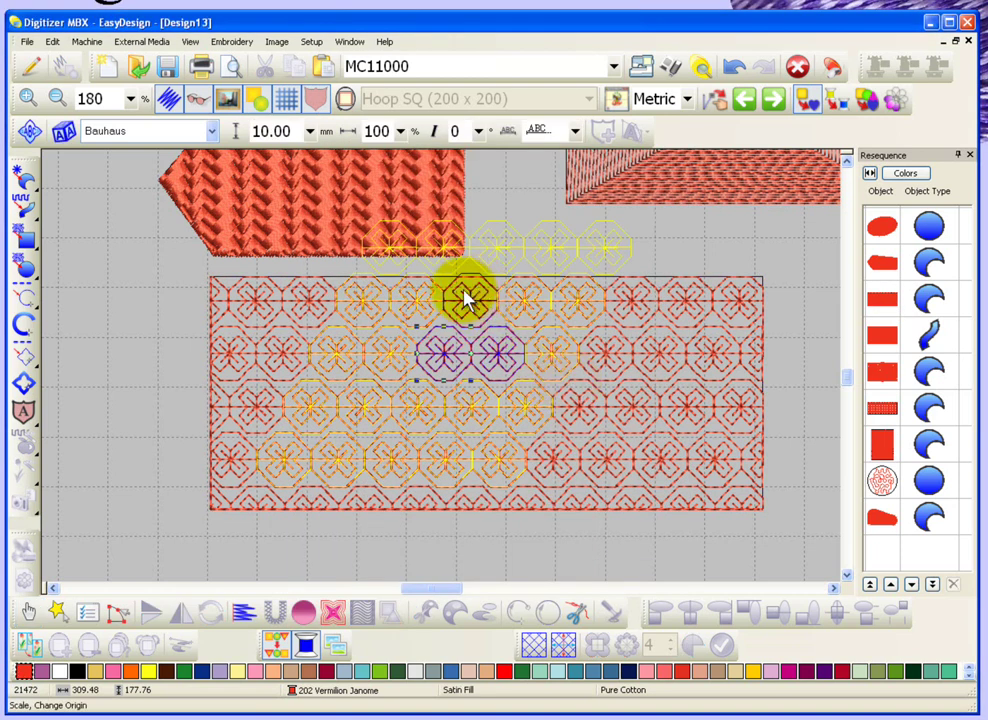
drag(470, 302, 463, 337)
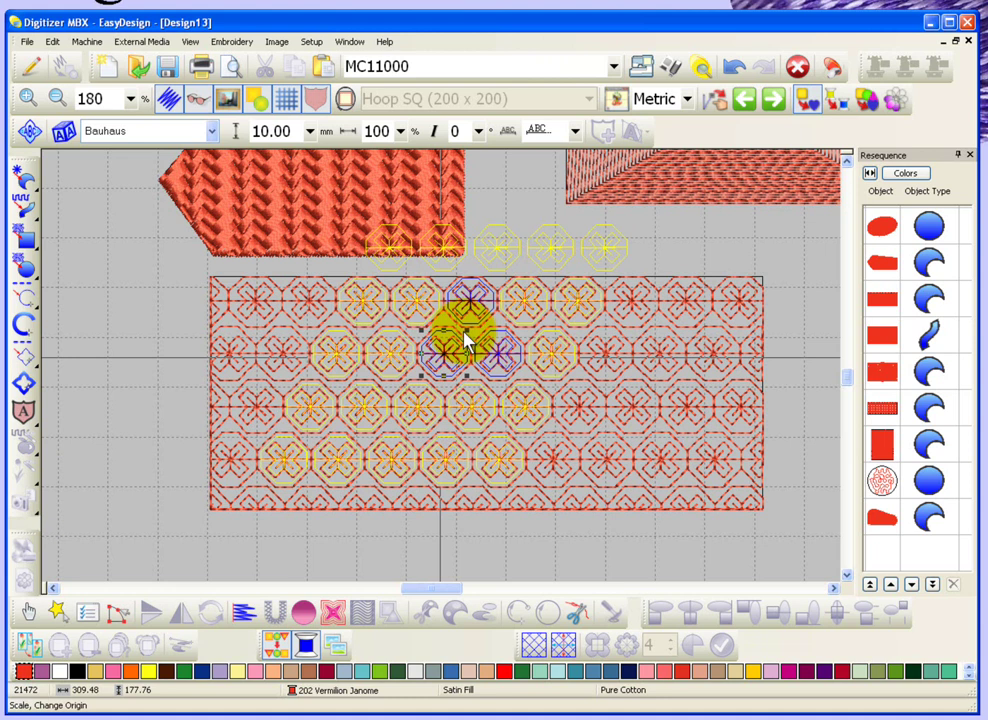
click(467, 342)
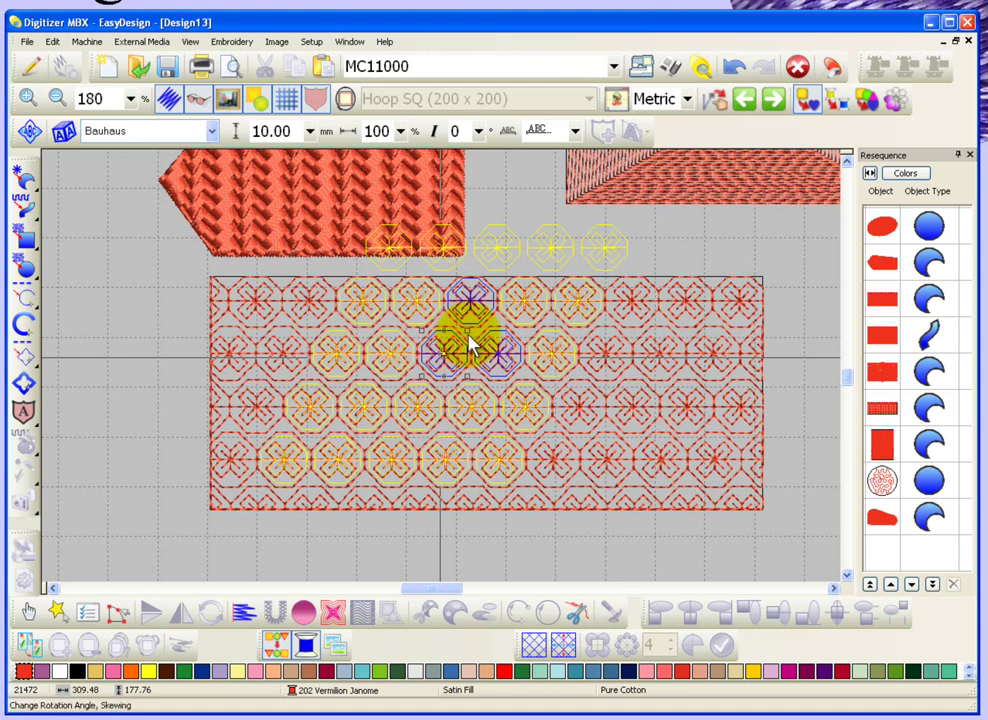
mouse_move(470, 345)
mouse_down()
mouse_move(468, 316)
mouse_move(462, 329)
mouse_up()
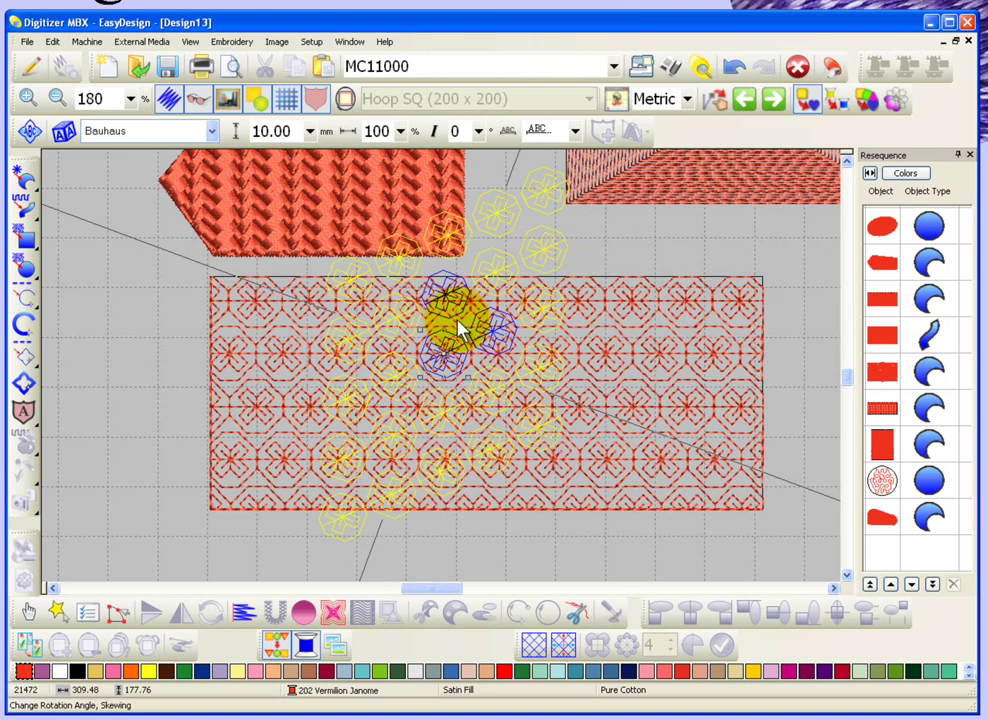
key(Return)
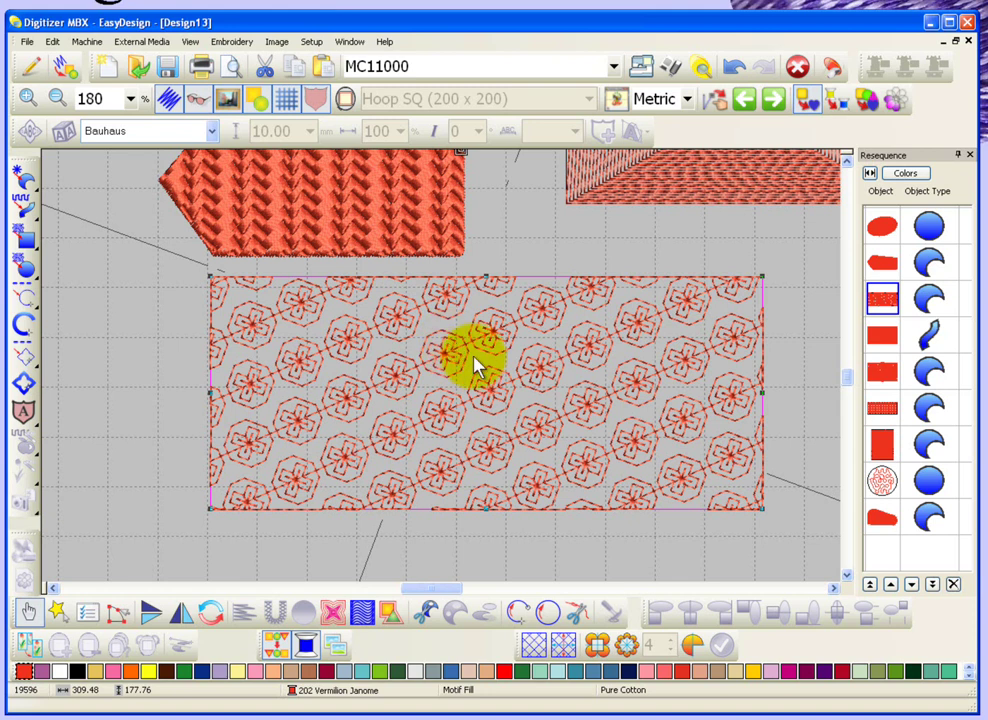
double_click(420, 353)
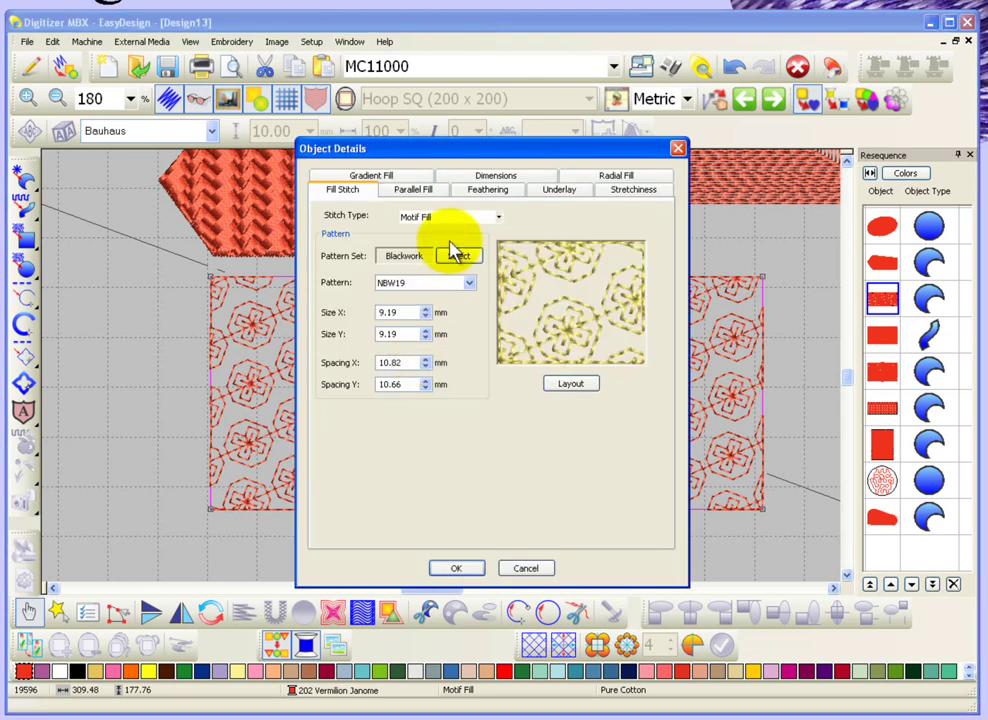
click(525, 569)
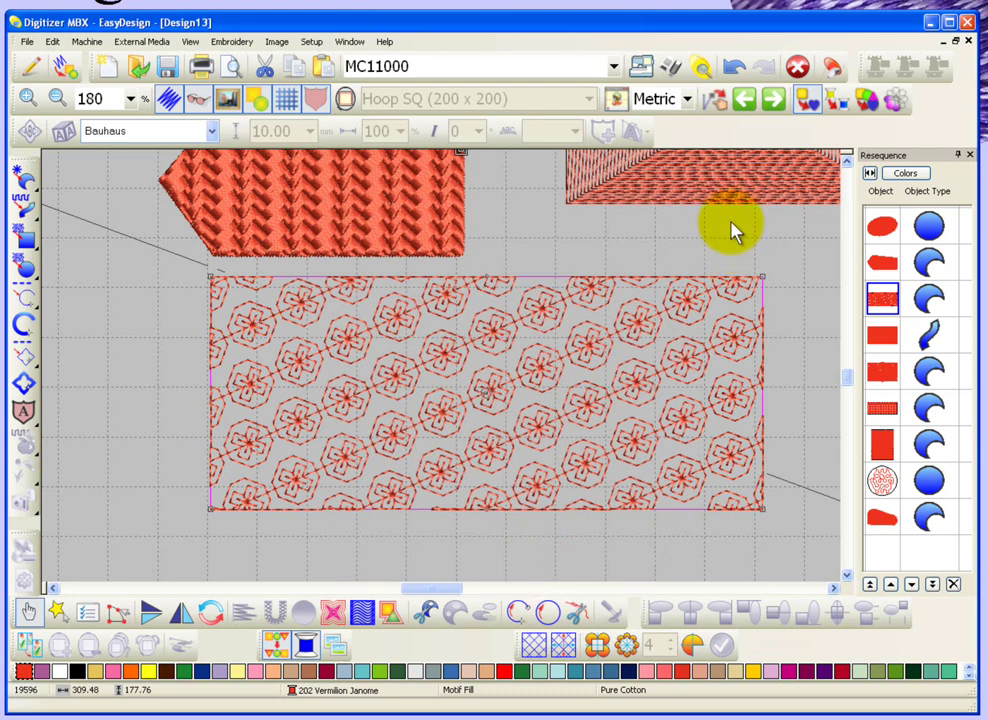
- Change the contour-filled rectangle's contour type to Standard Contour and apply it
key(0)
click(385, 397)
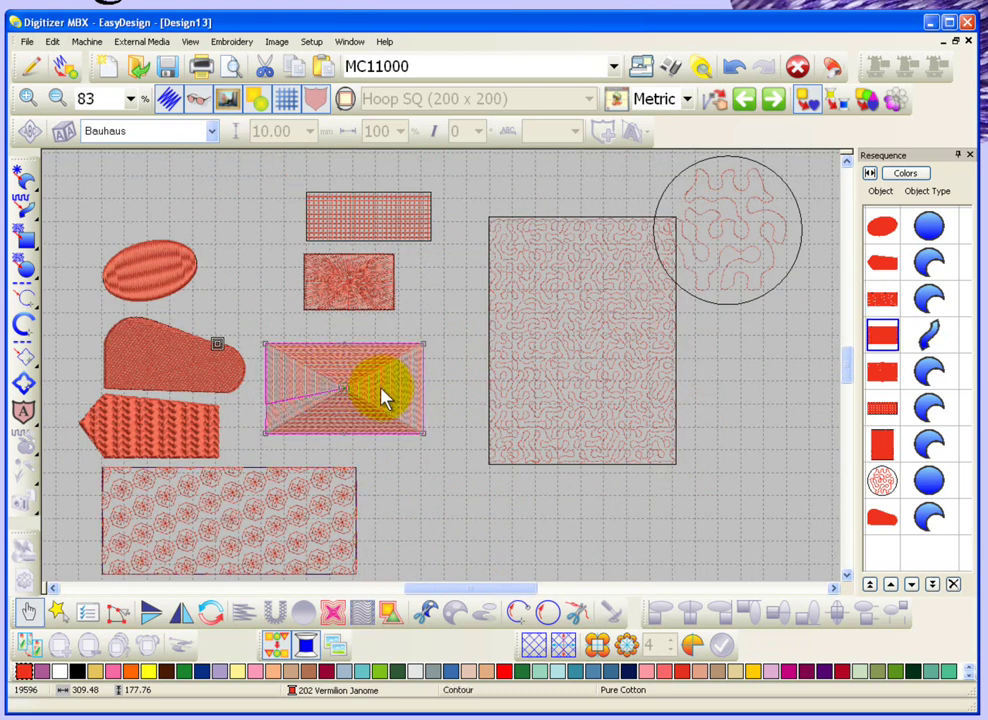
key(z)
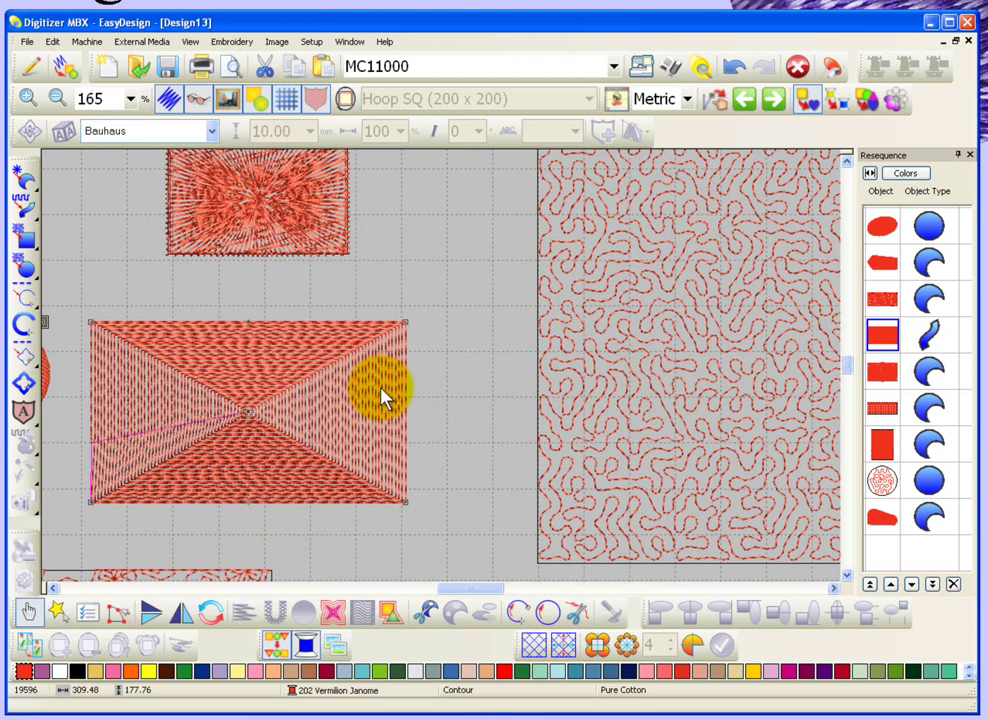
double_click(316, 376)
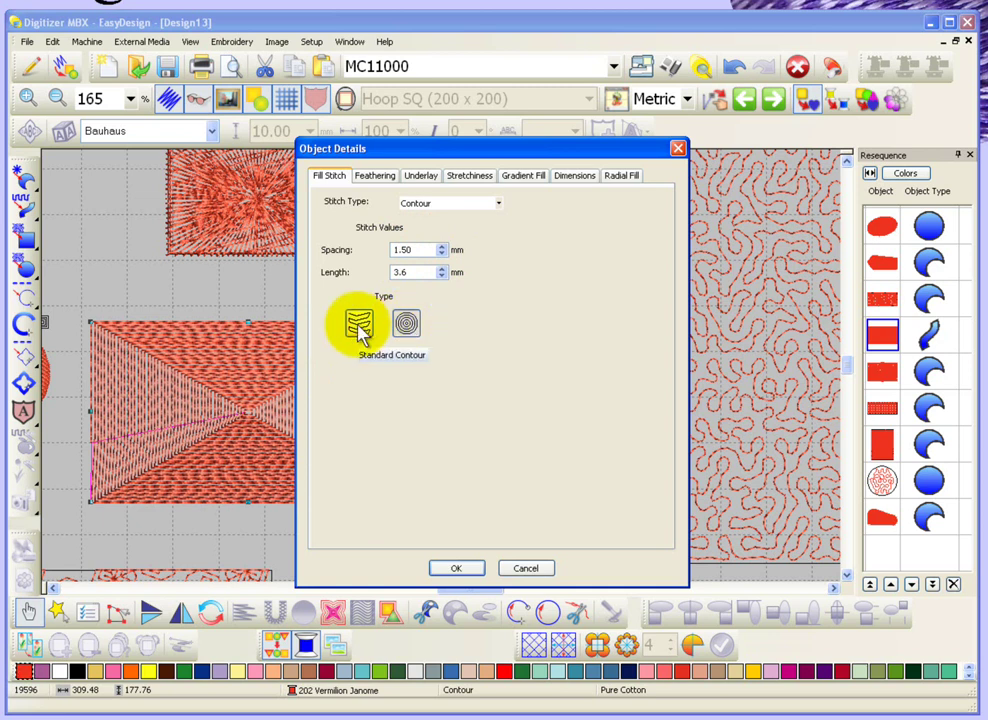
click(468, 568)
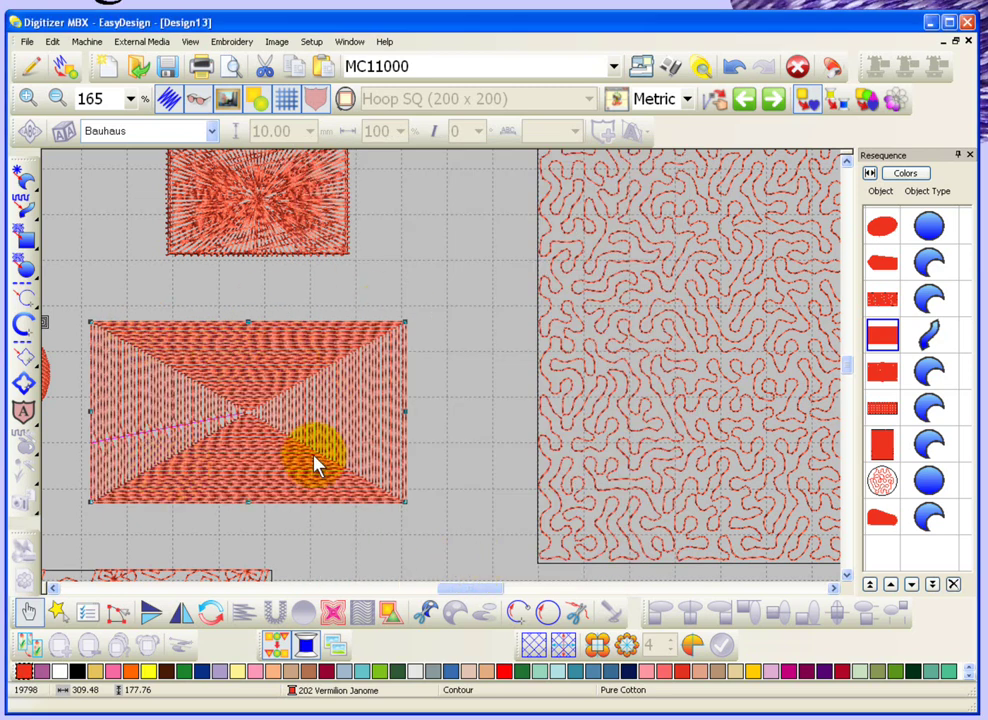
double_click(184, 398)
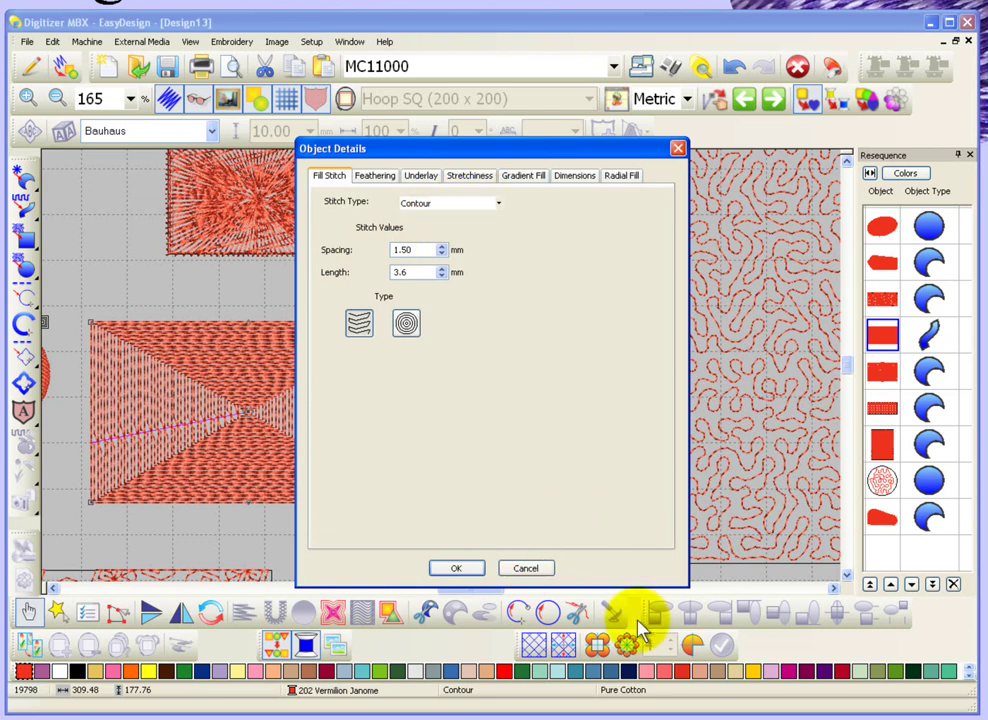
click(527, 568)
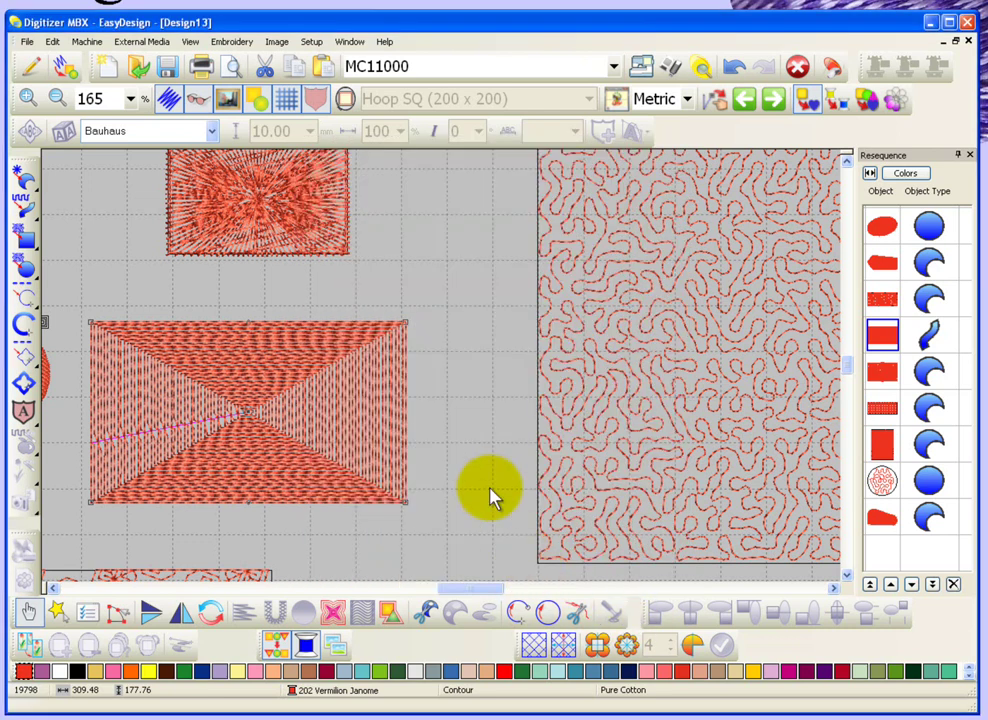
- Change the radial-filled satin rectangle's radial fill pattern to Diamonds8, apply it and view the result
double_click(334, 230)
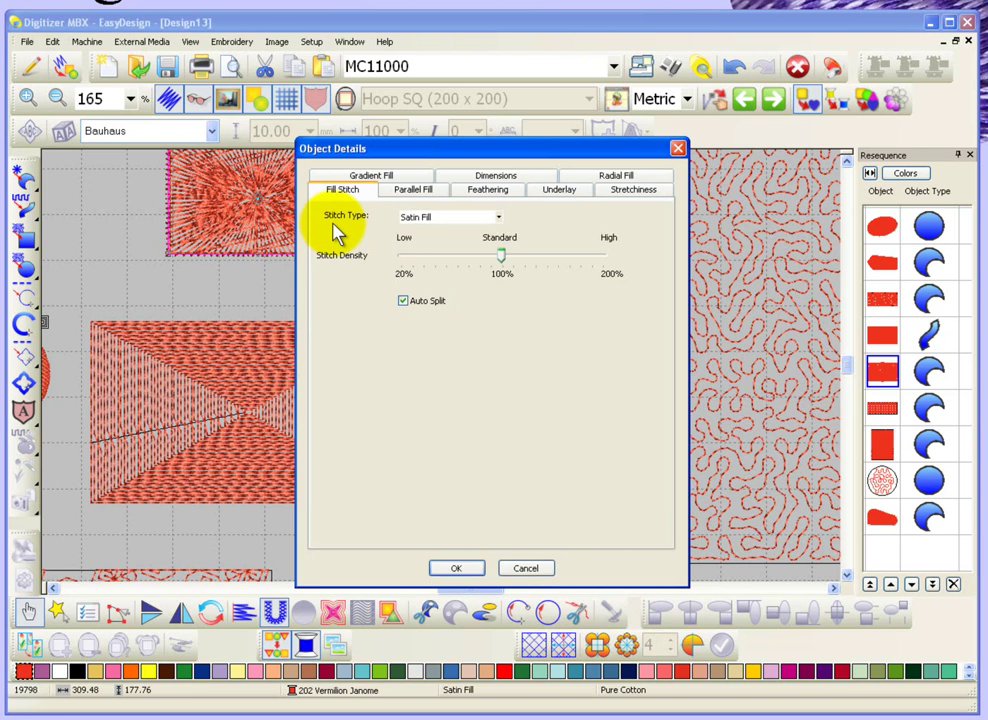
click(498, 218)
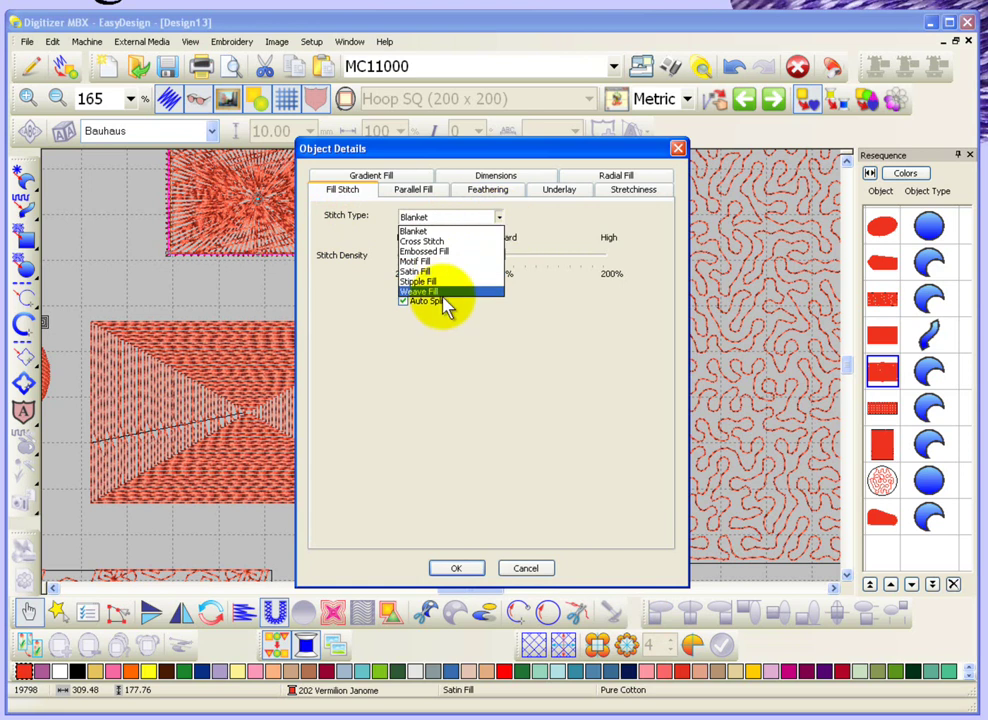
click(517, 362)
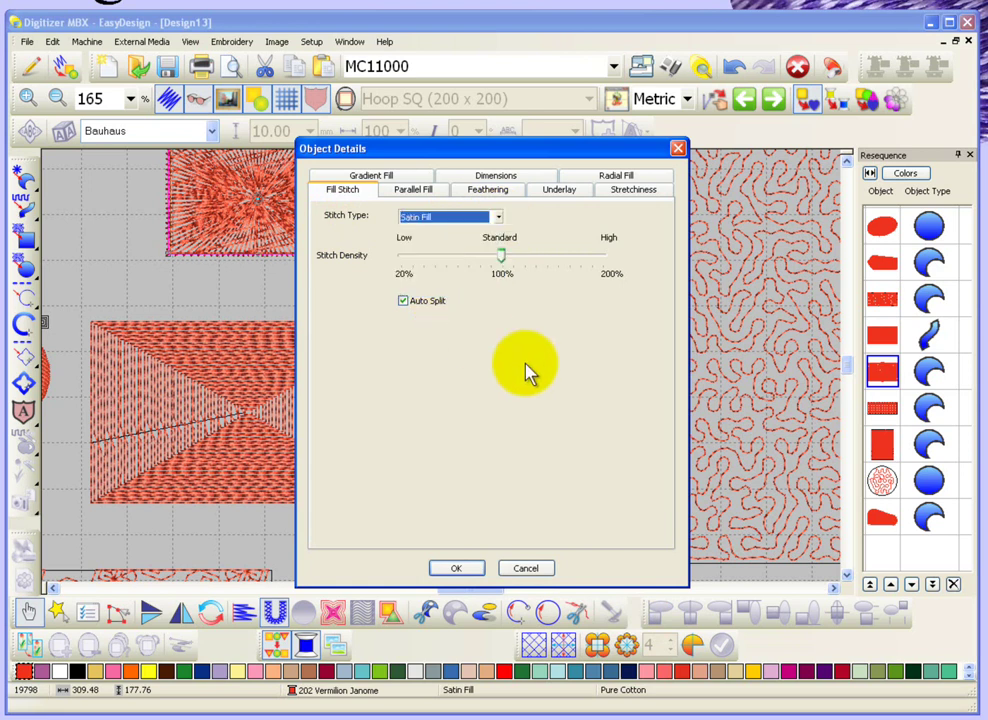
click(619, 178)
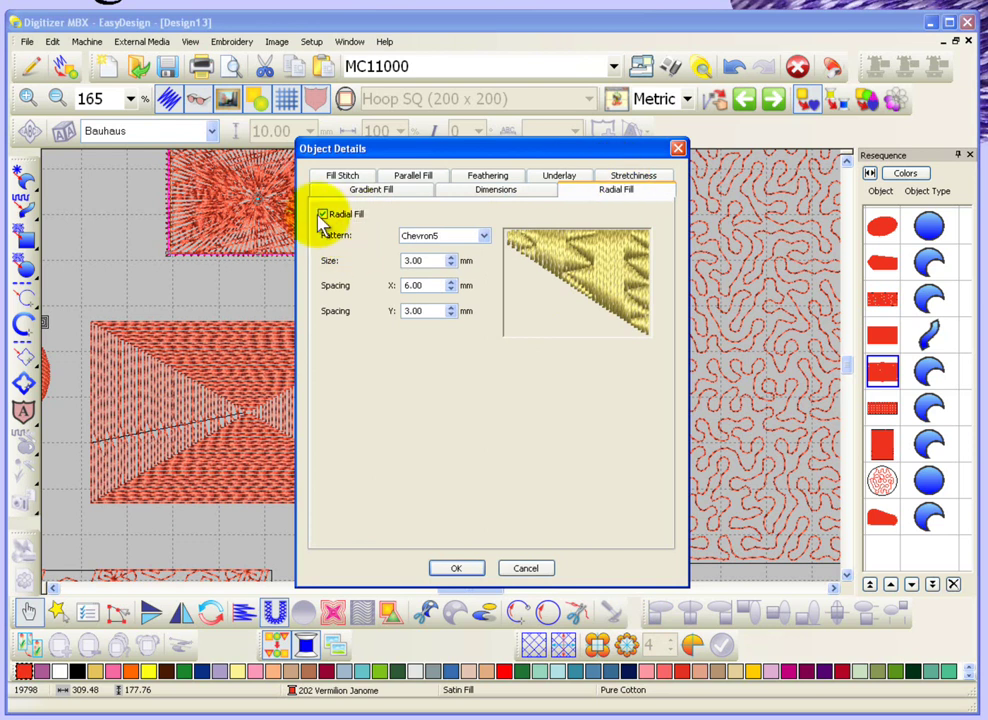
click(484, 237)
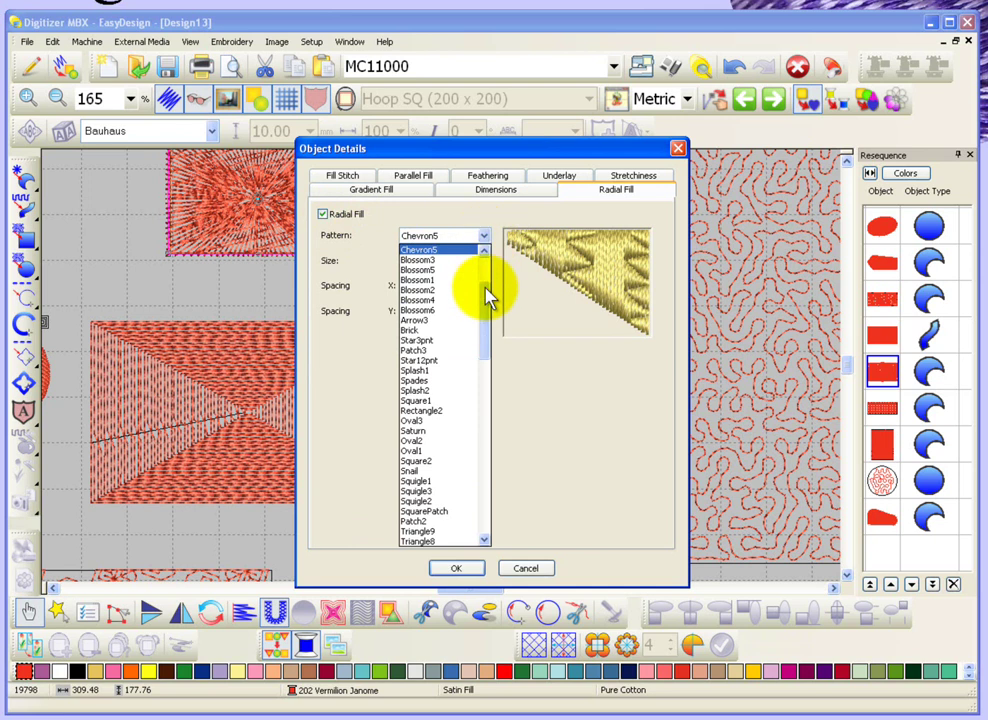
drag(487, 296, 478, 410)
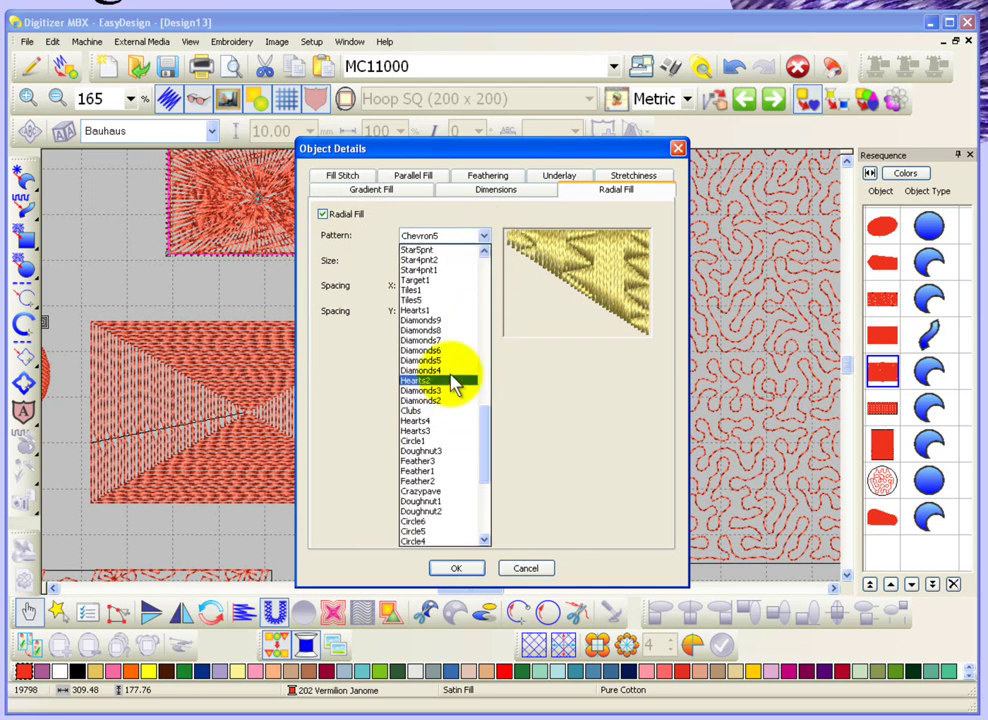
click(421, 329)
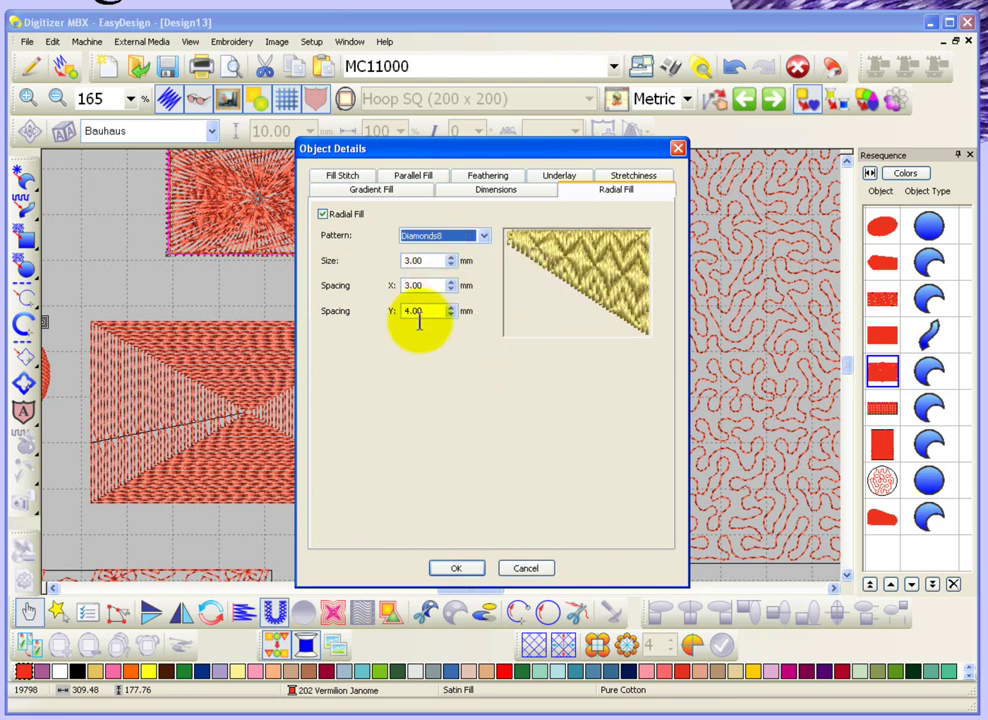
click(460, 570)
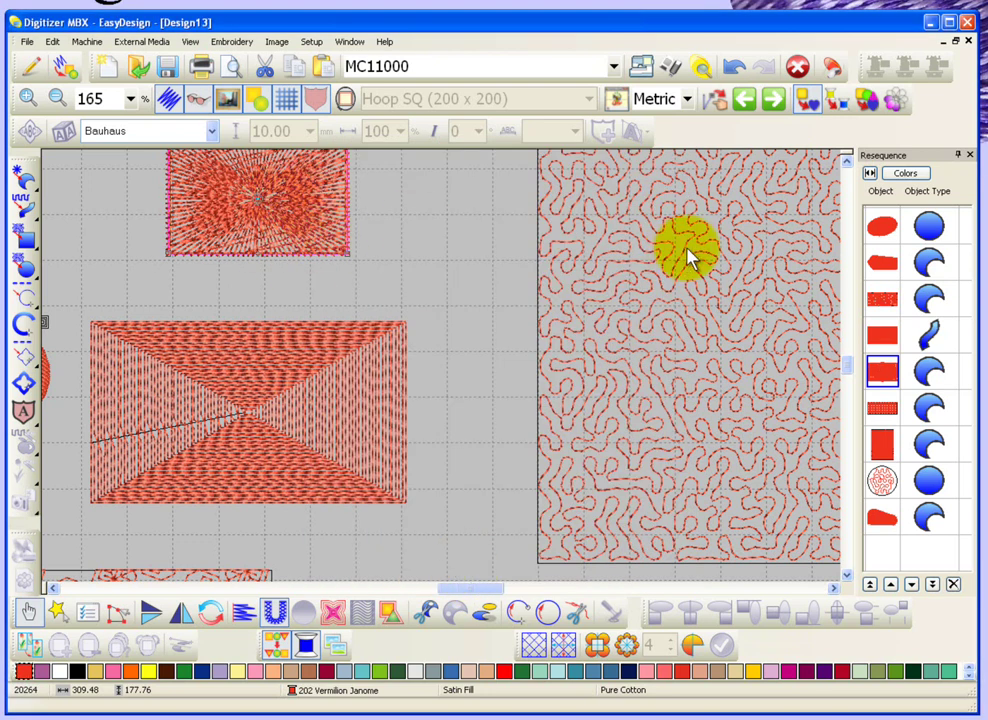
click(847, 159)
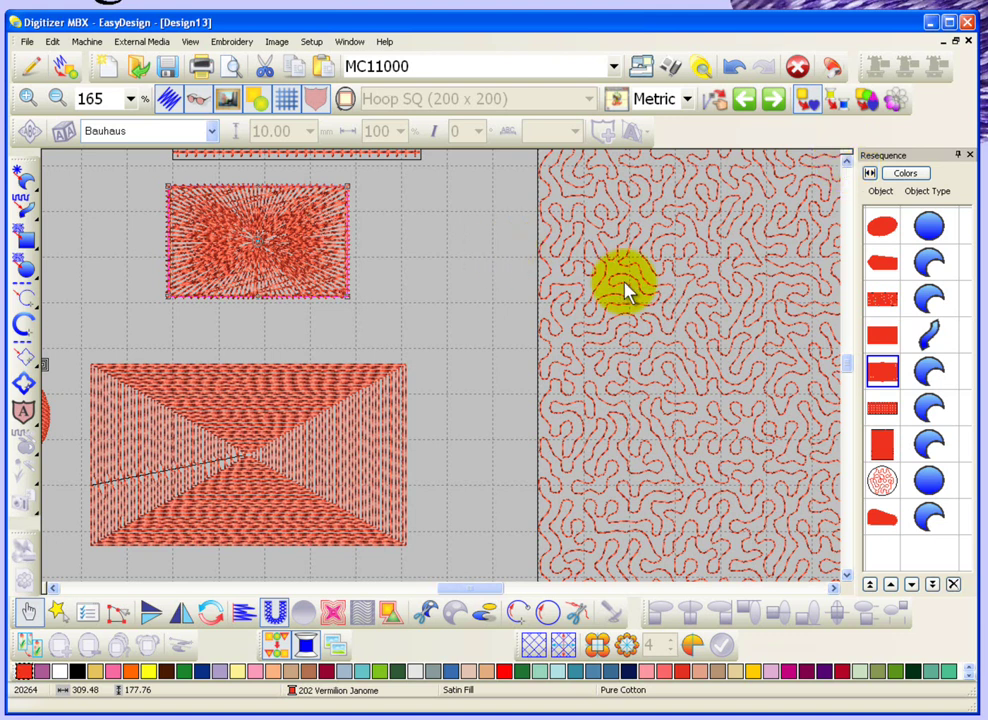
- Set the stipple-filled rectangle's loop spacing to 5 mm in its object details and apply it
key(shift+z)
click(573, 305)
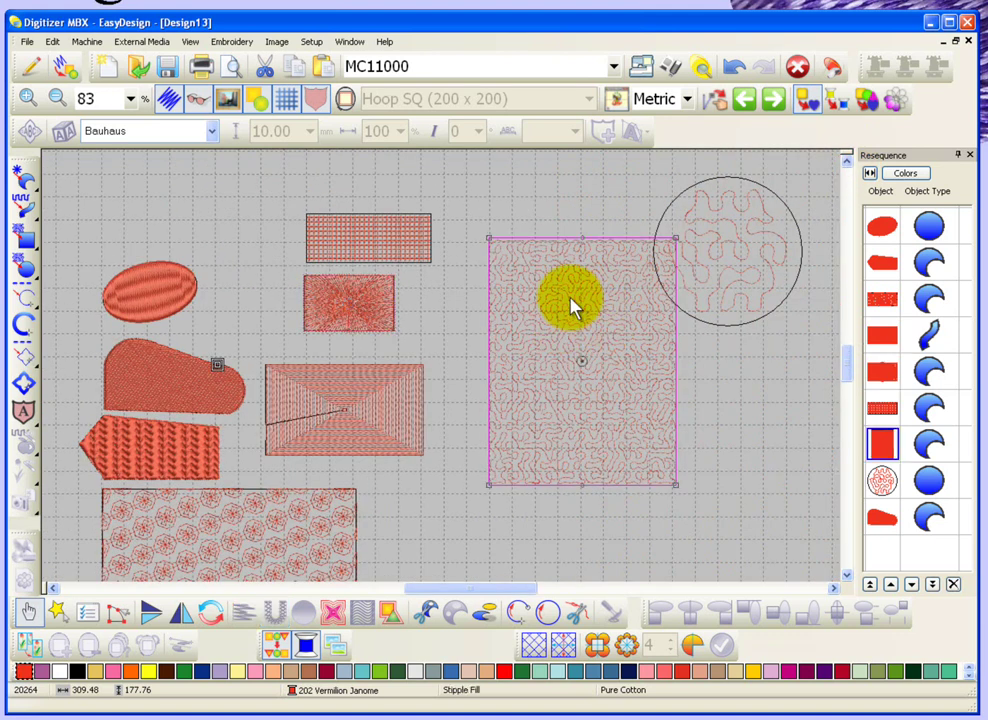
right_click(574, 304)
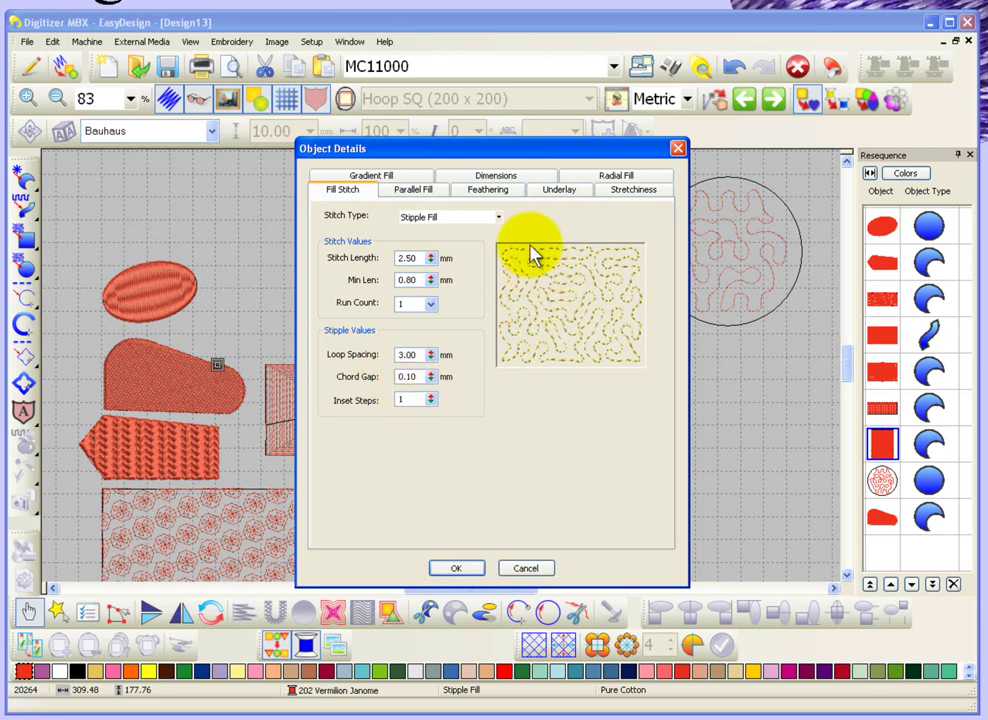
double_click(407, 355)
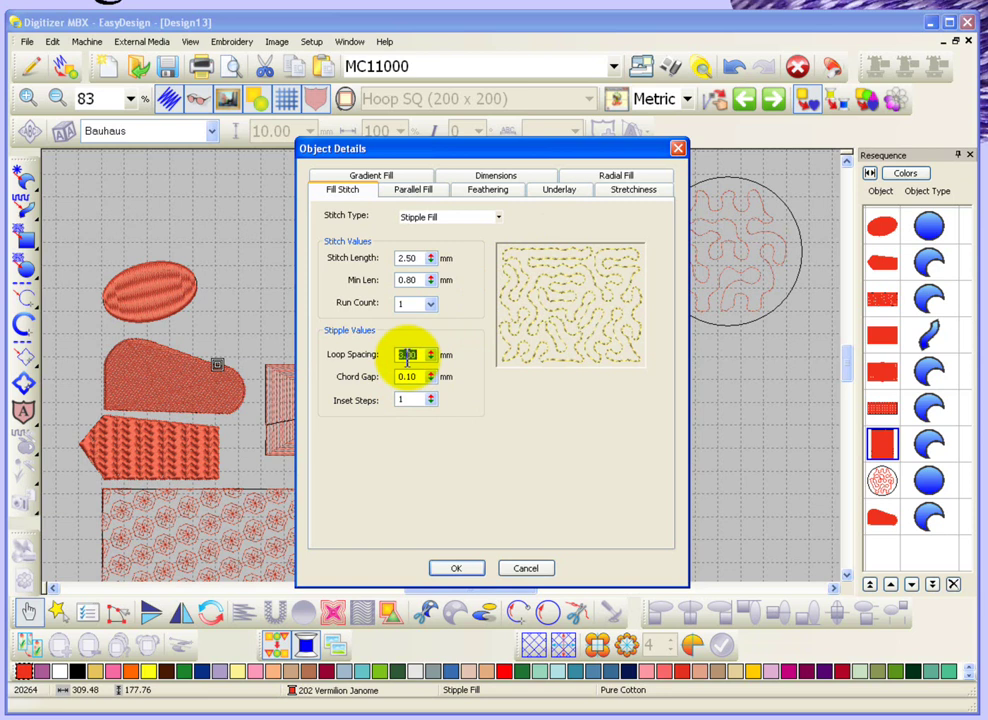
text(5)
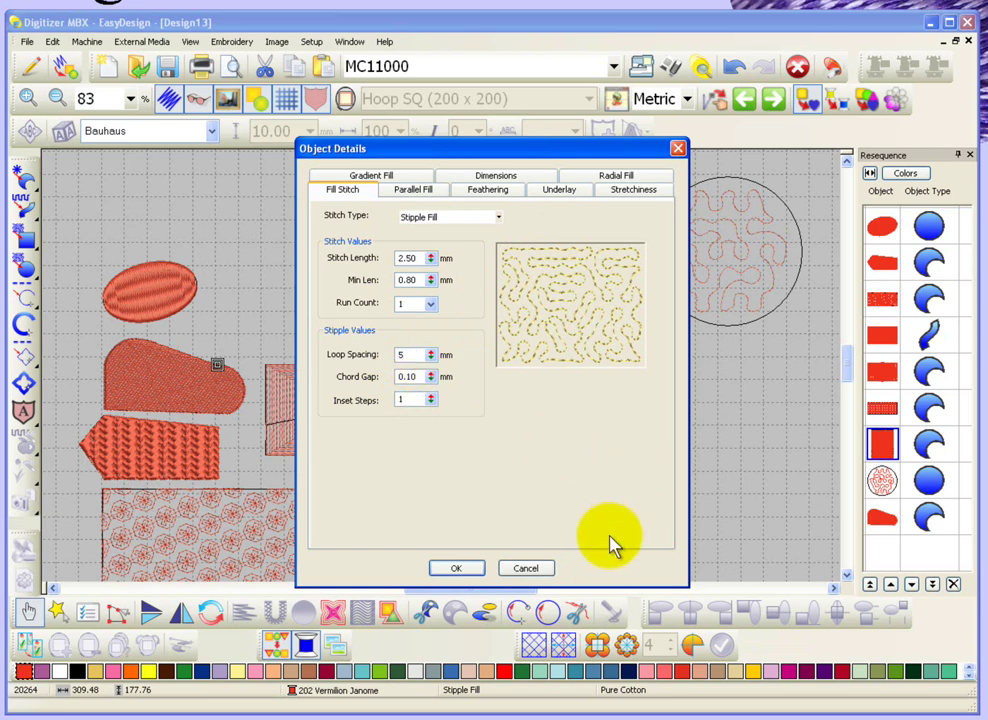
click(462, 572)
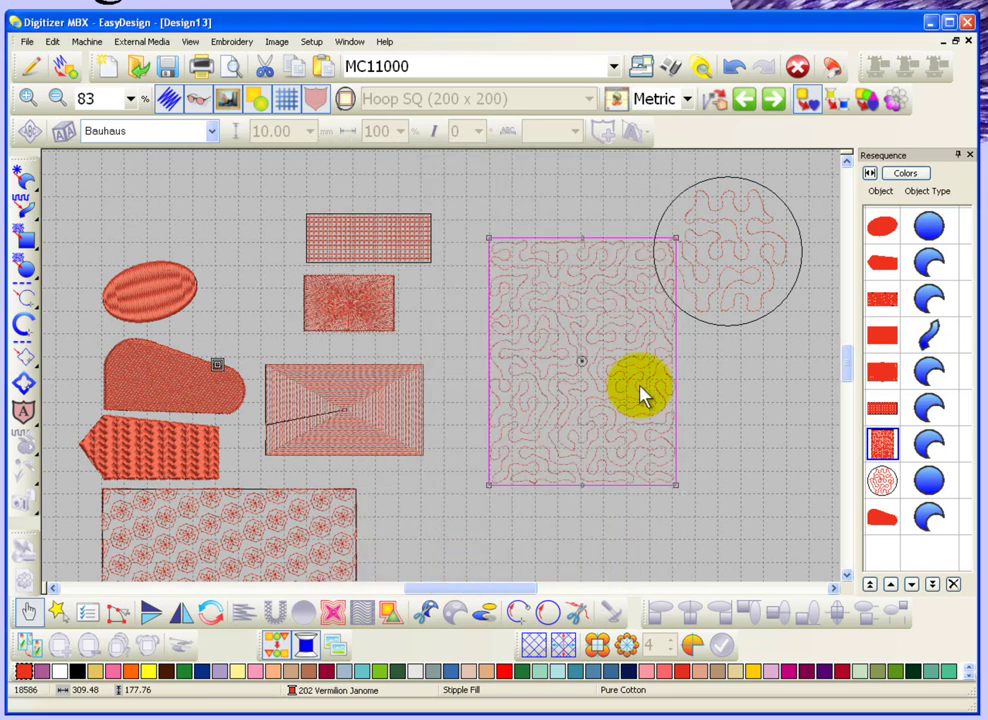
click(558, 297)
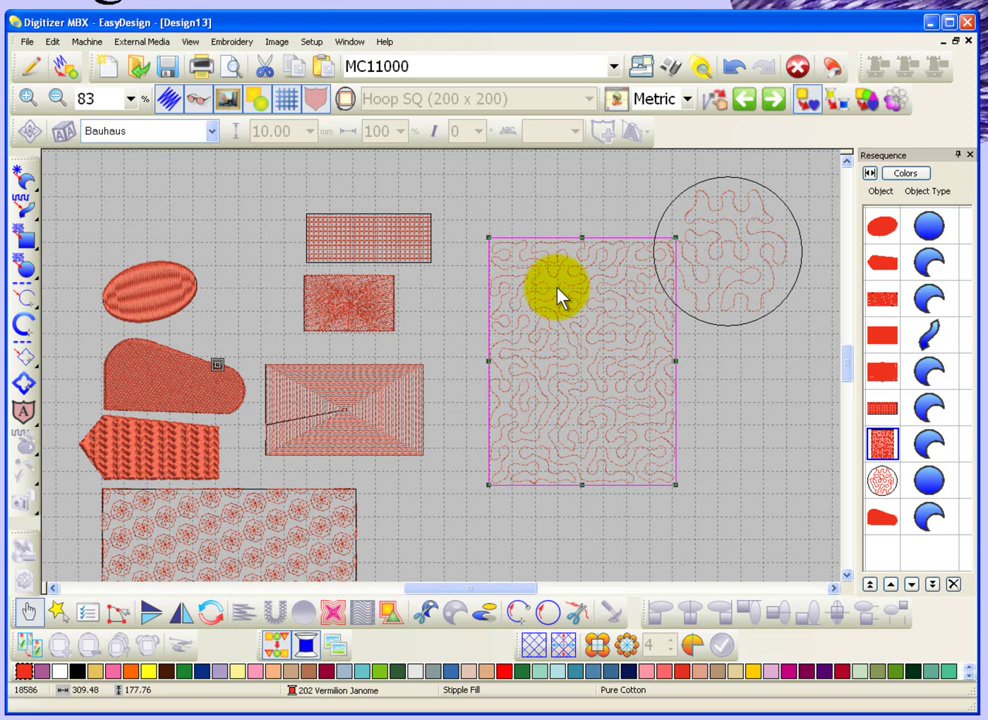
- Examine the satin-filled ellipse up close and check the Auto Split option in its object details, discarding any changes
click(148, 300)
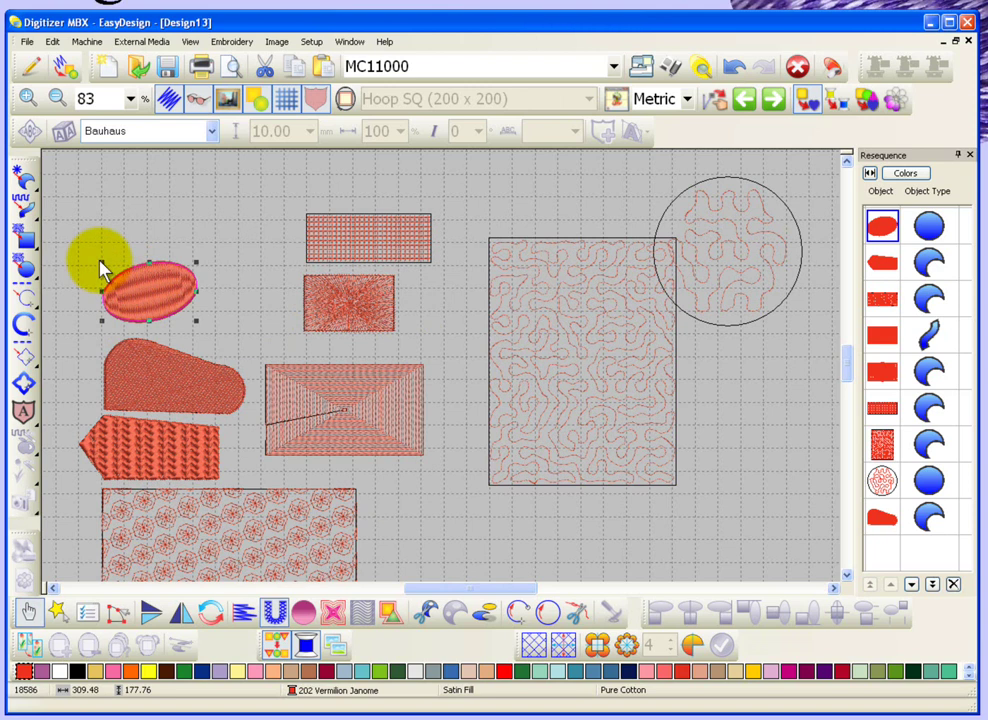
key(z)
click(93, 256)
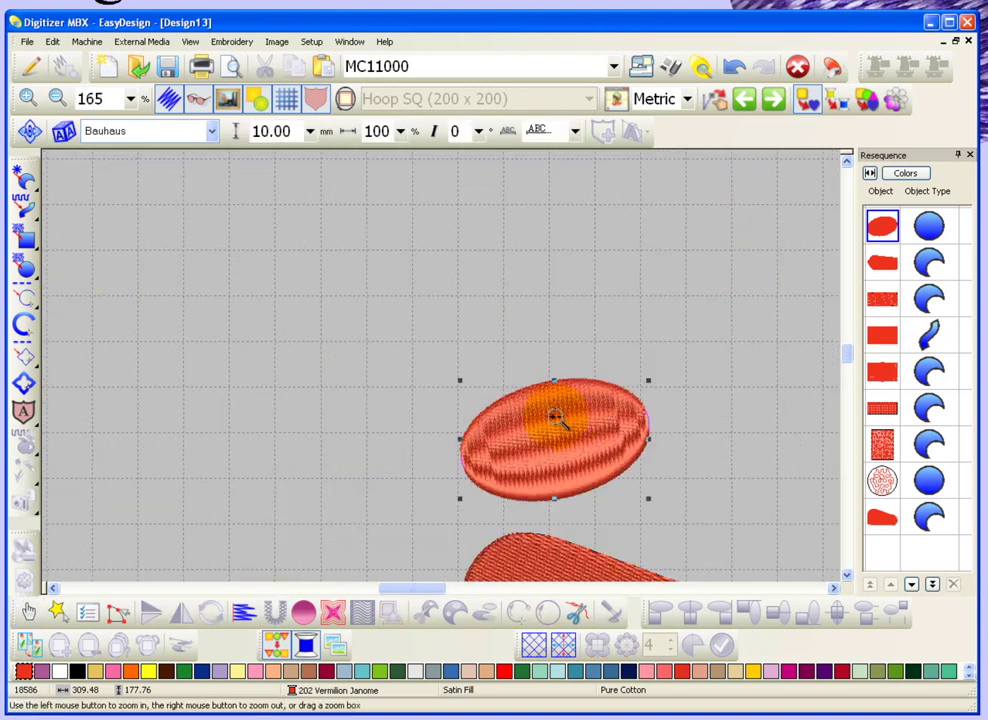
drag(438, 373, 657, 510)
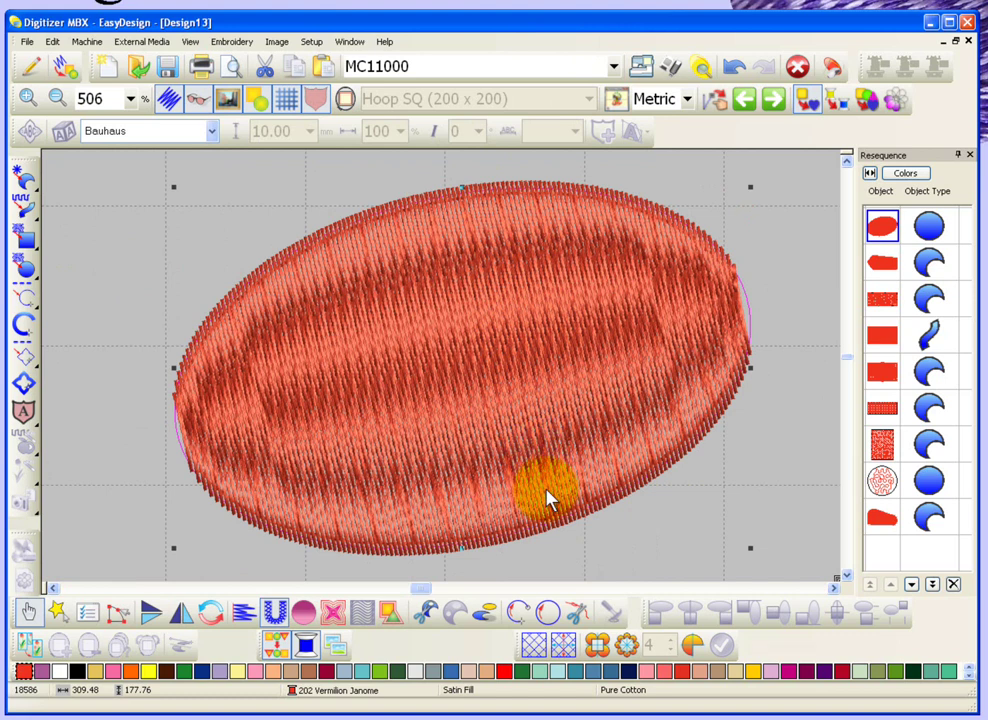
double_click(486, 330)
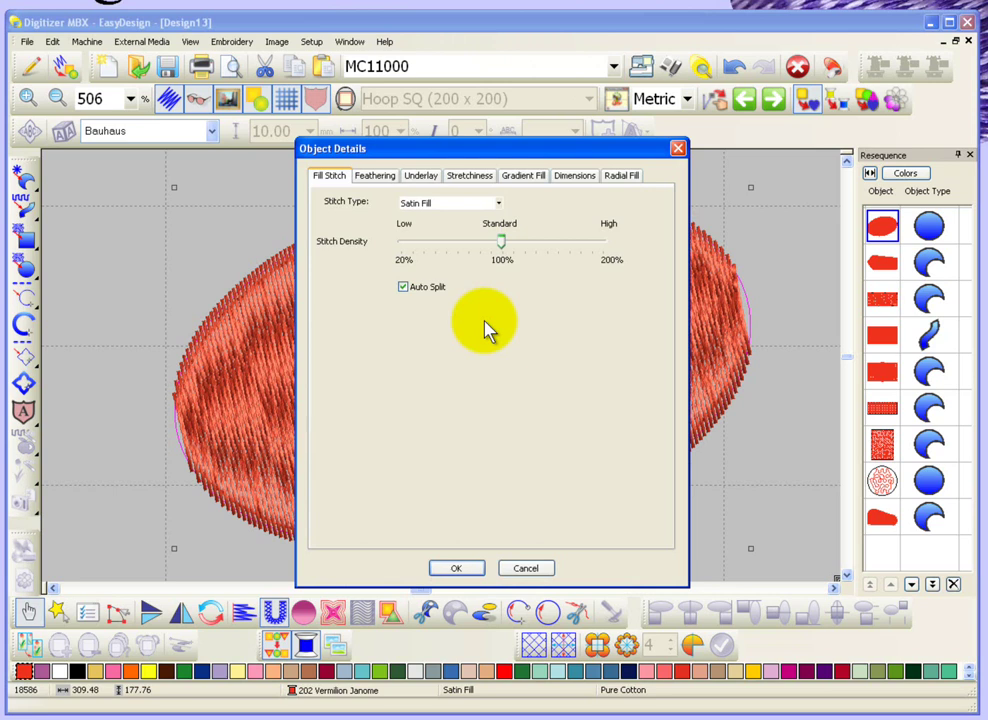
click(403, 288)
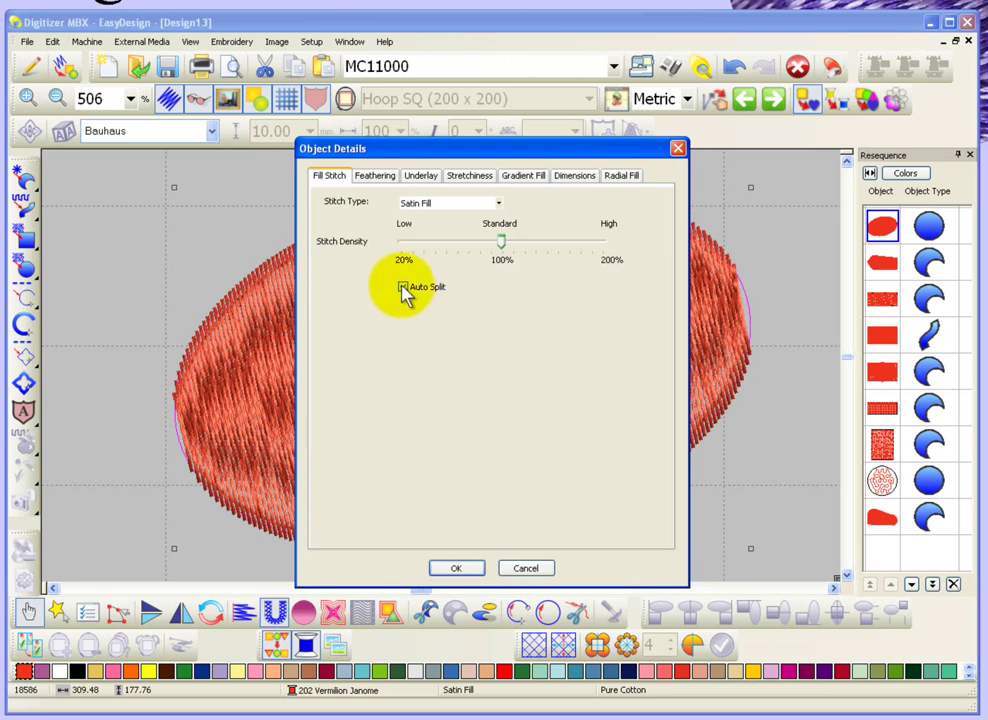
click(525, 568)
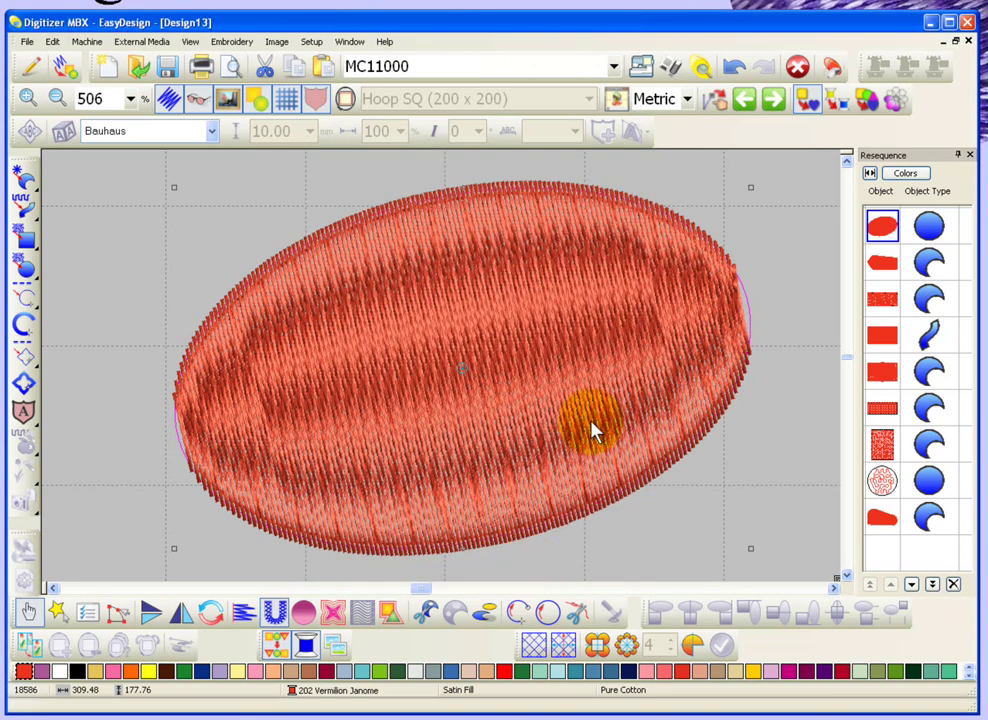
- Shrink the satin ellipse proportionally to about a quarter of its width and move it back to the middle of the view
drag(748, 546, 574, 441)
drag(507, 382, 358, 290)
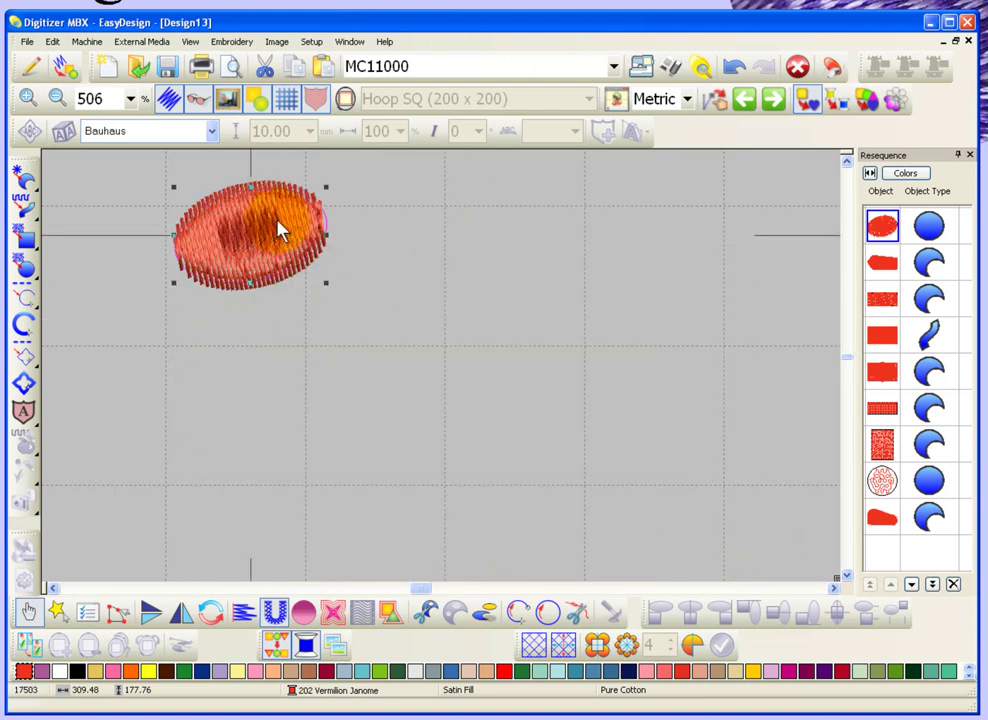
drag(309, 220, 490, 331)
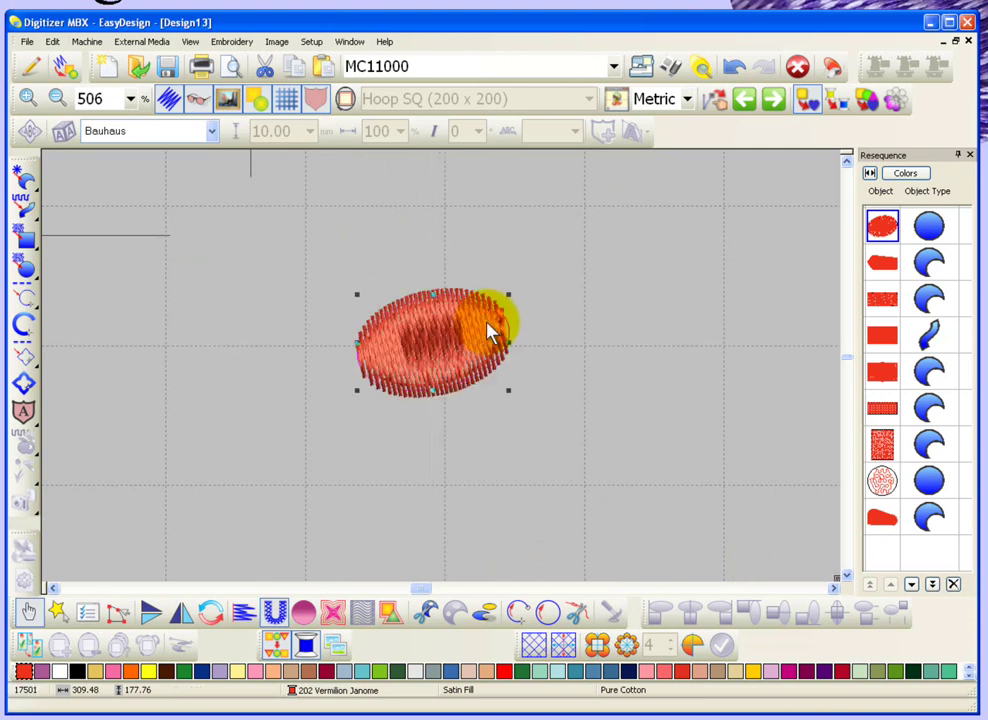
- Measure across the shrunken satin ellipse along its stitch direction, from upper edge to lower edge
key(z)
drag(339, 277, 362, 501)
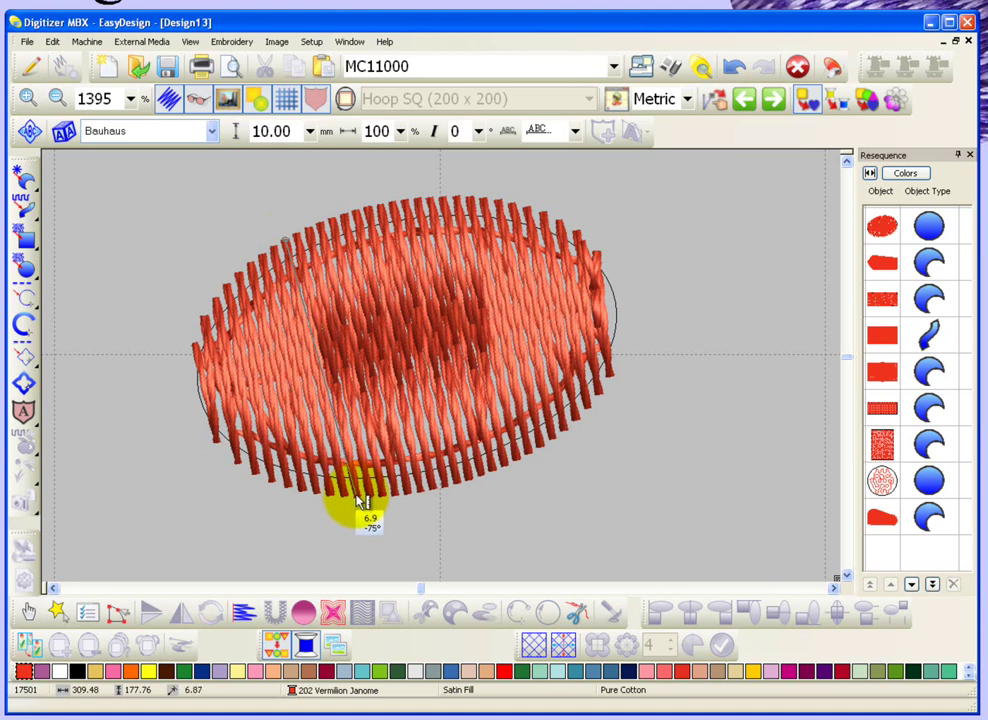
drag(362, 500, 431, 336)
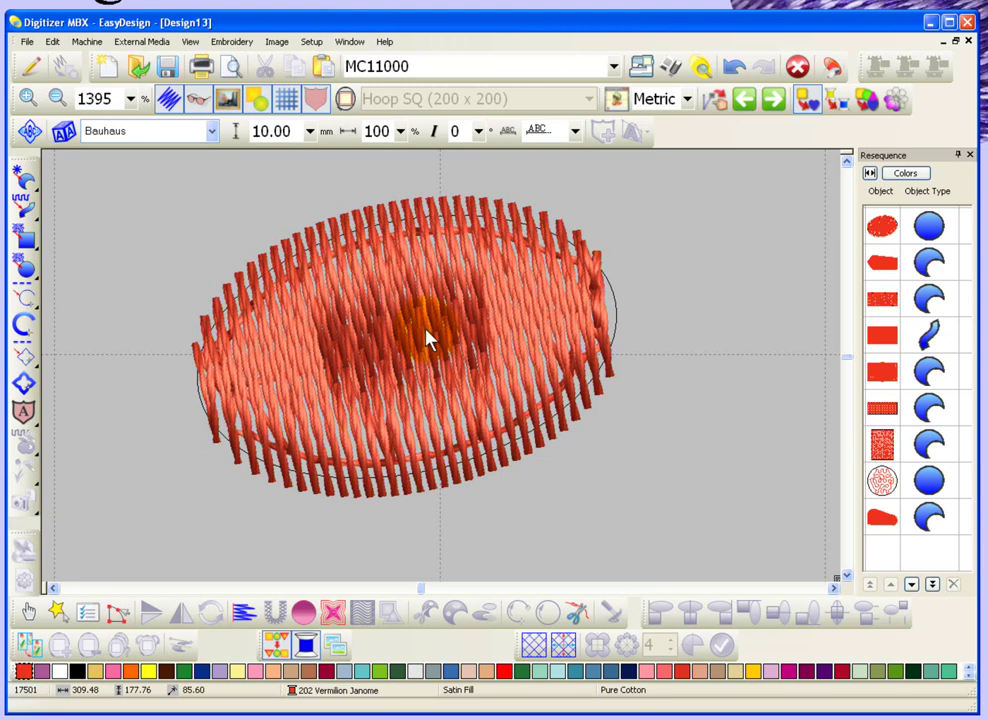
- Shrink the satin ellipse to about two thirds of its width, then enlarge it in stages to about 1.75 times its starting width
click(279, 363)
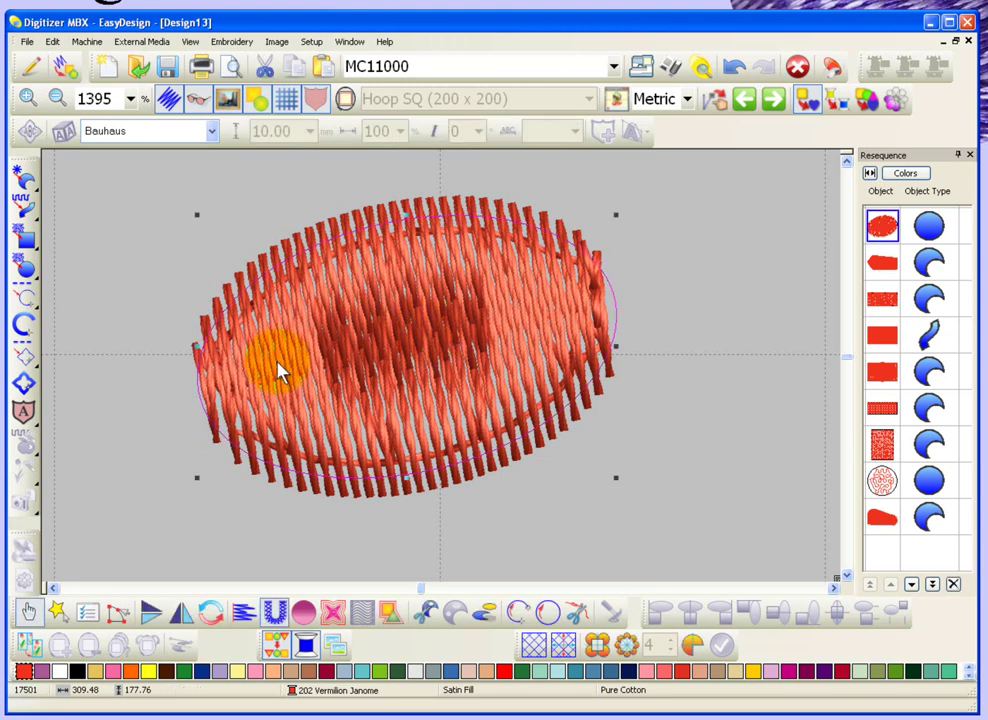
key(shift+z)
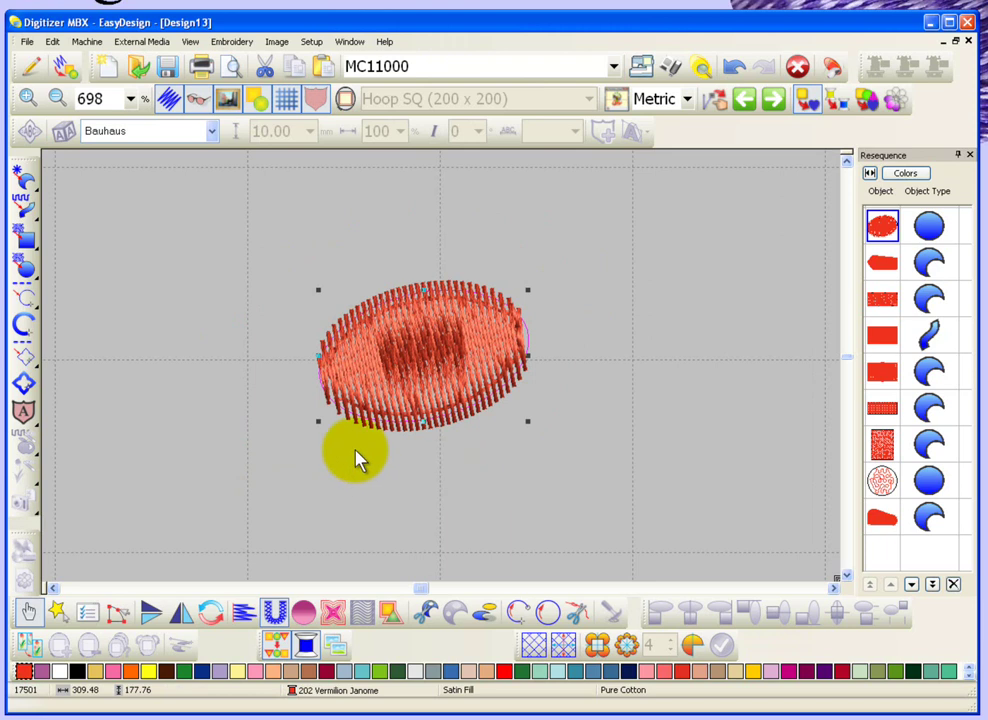
drag(318, 420, 383, 381)
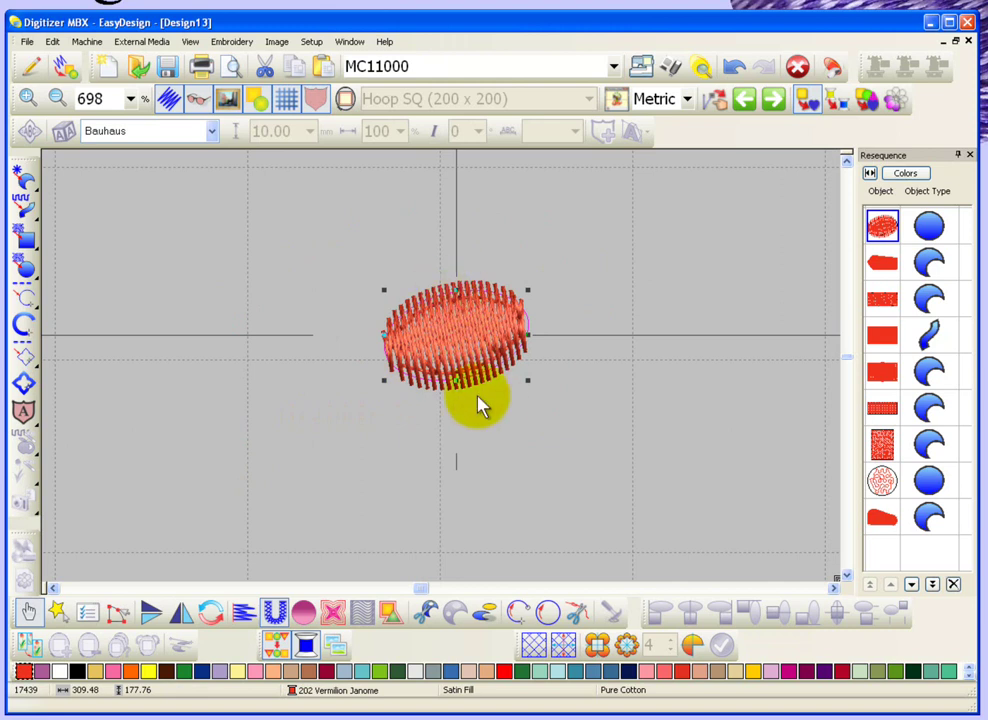
drag(383, 381, 303, 444)
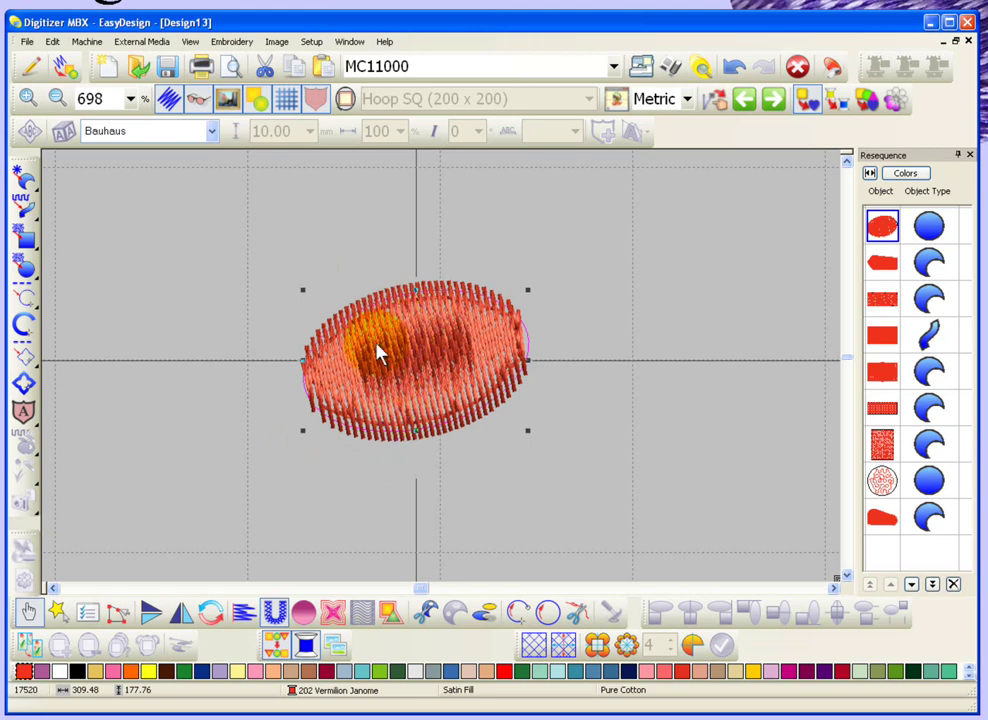
drag(302, 440, 248, 505)
key(shift+z)
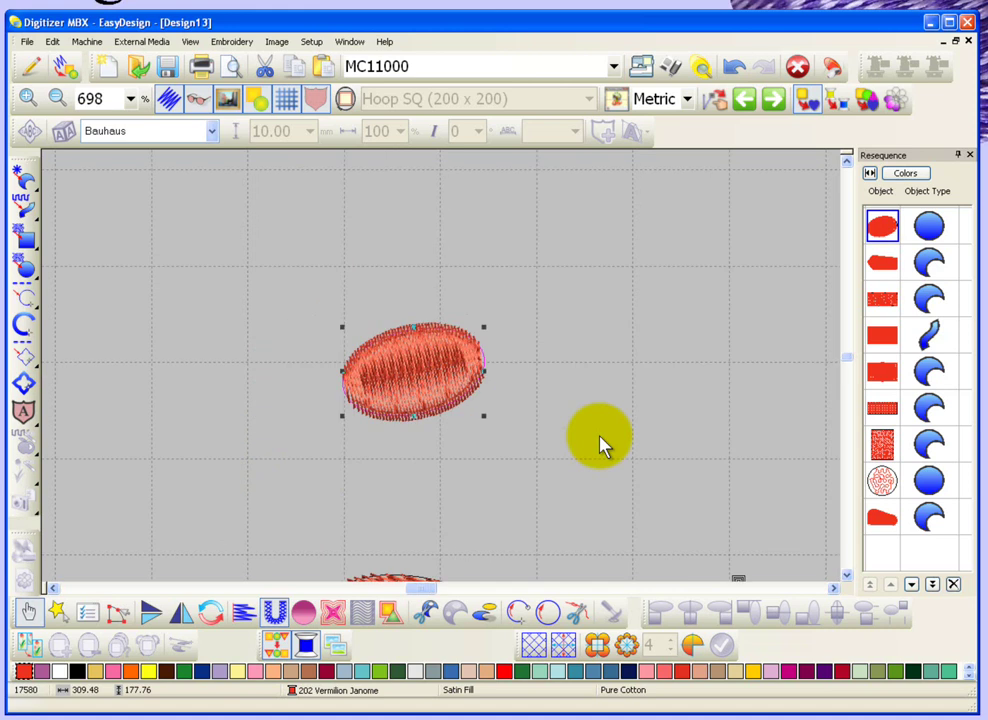
drag(347, 419, 301, 460)
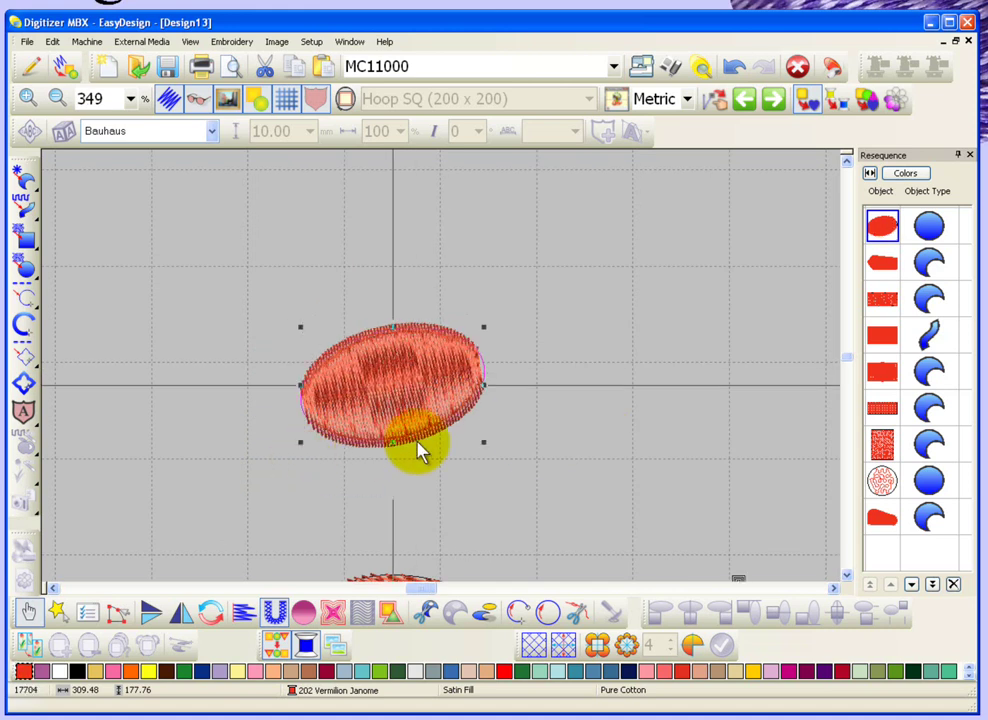
- Measure the enlarged satin ellipse from its upper to its lower edge along the stitches
key(b)
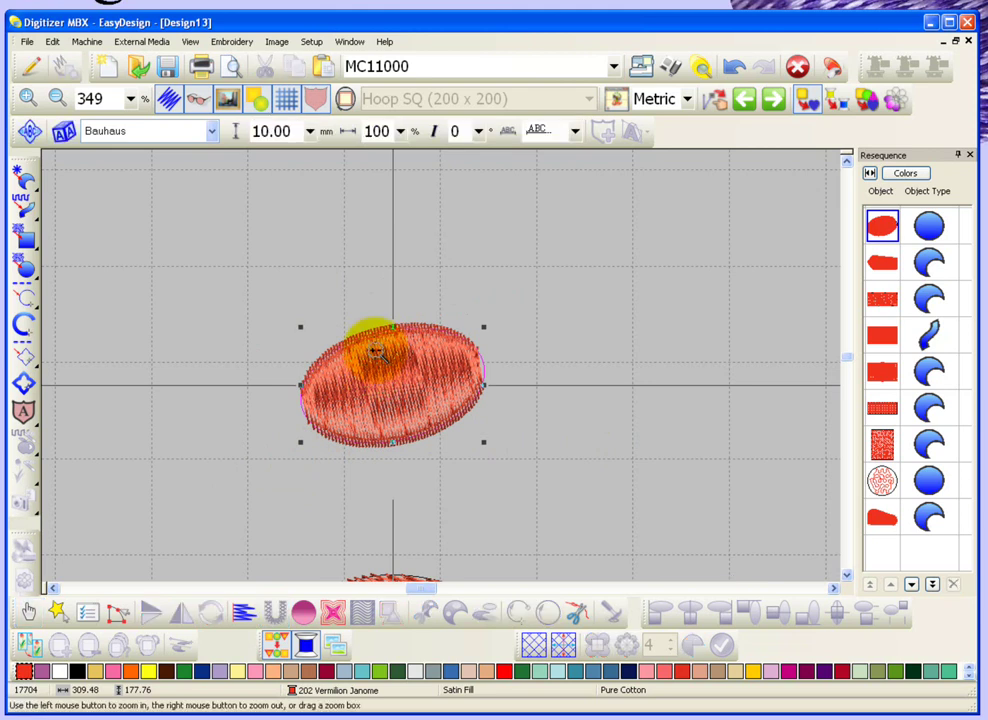
drag(282, 304, 514, 472)
key(a)
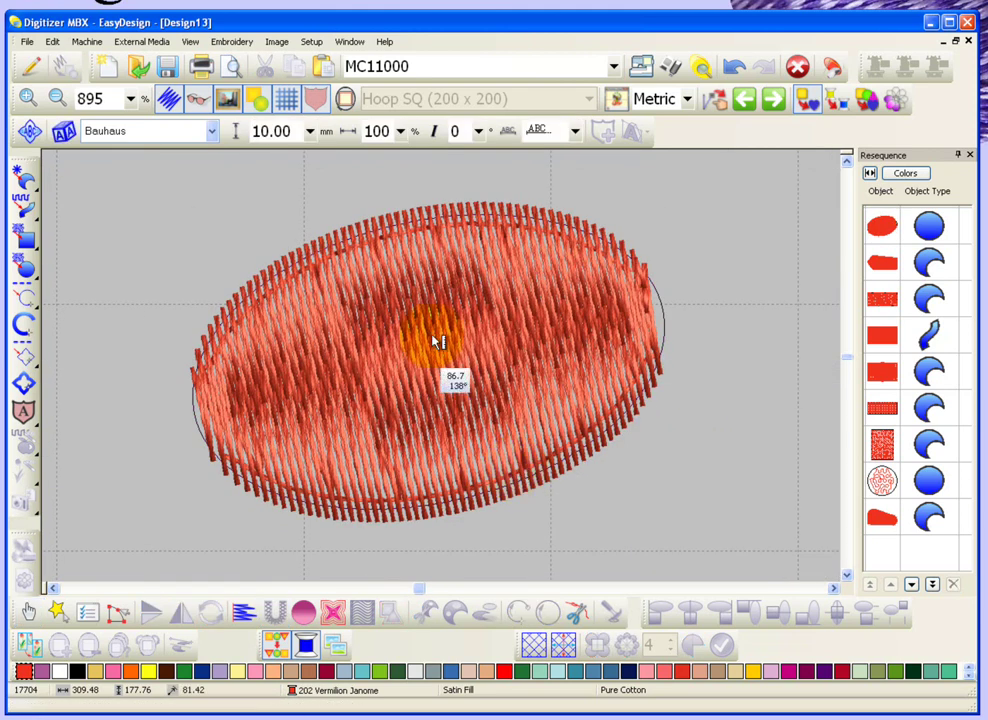
click(378, 222)
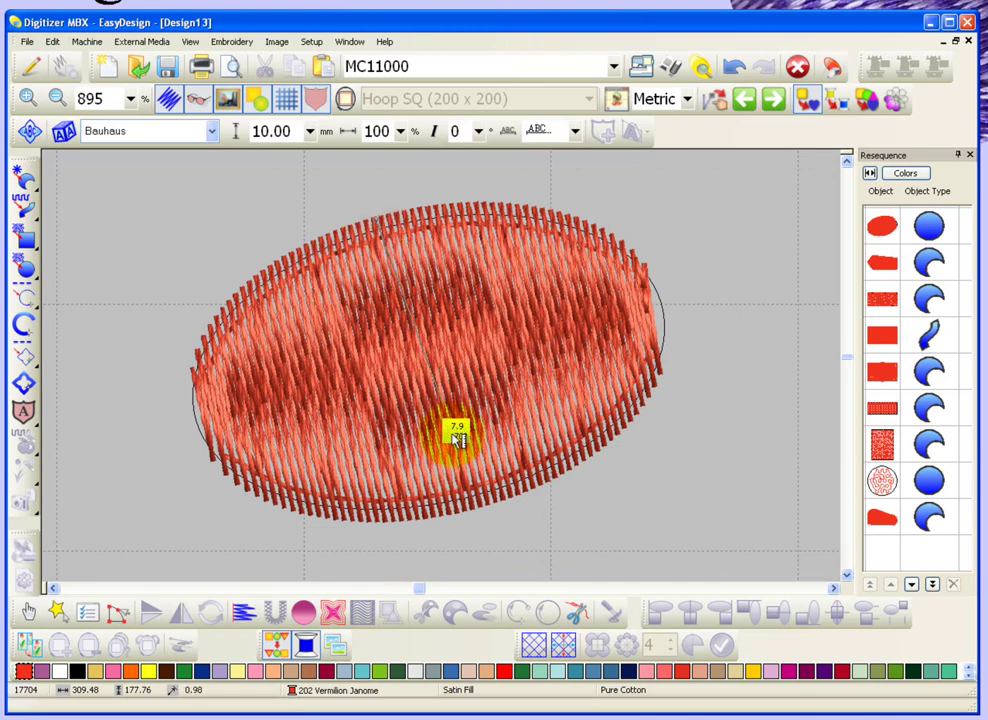
click(450, 520)
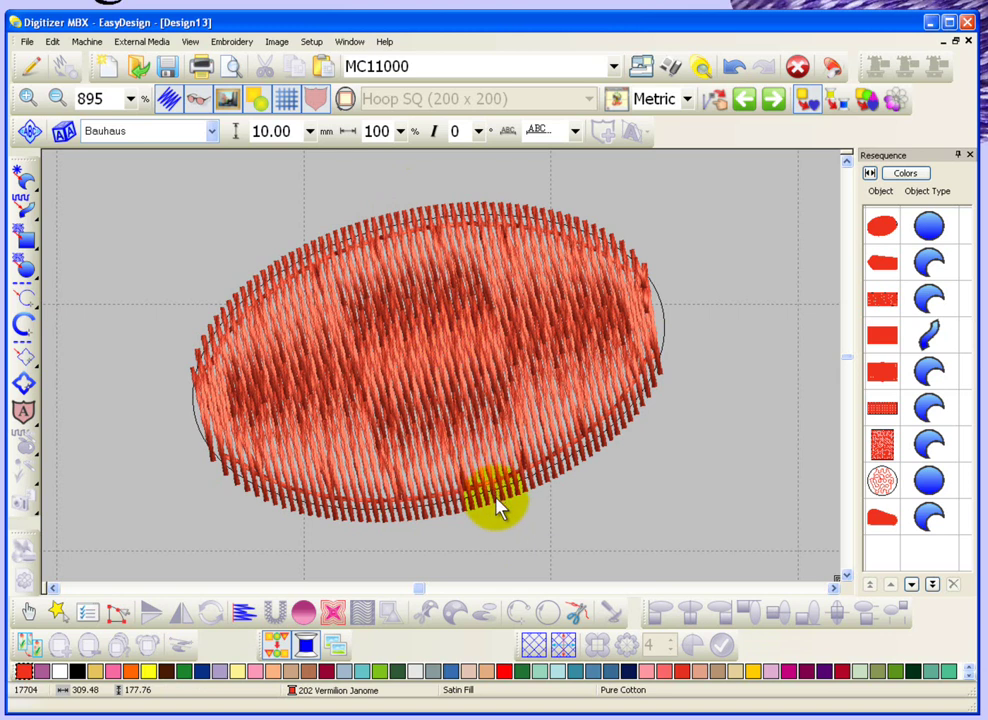
- Change the enlarged ellipse's stitch type from Satin Fill to Weave Fill, using pattern 1 and 0.40 mm stitch spacing
double_click(383, 337)
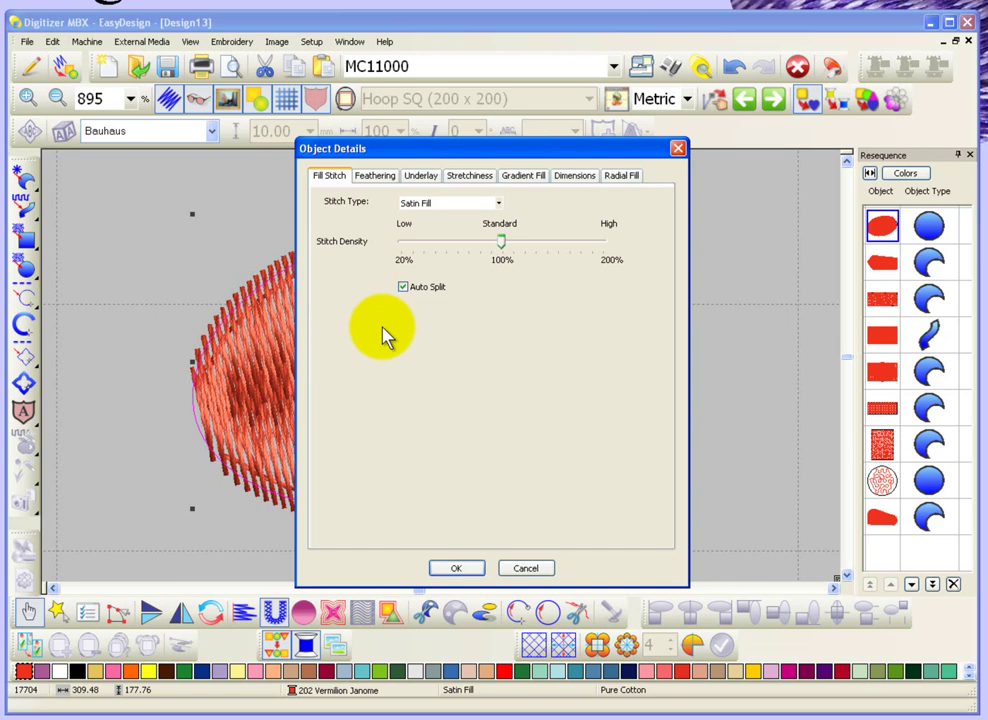
click(499, 205)
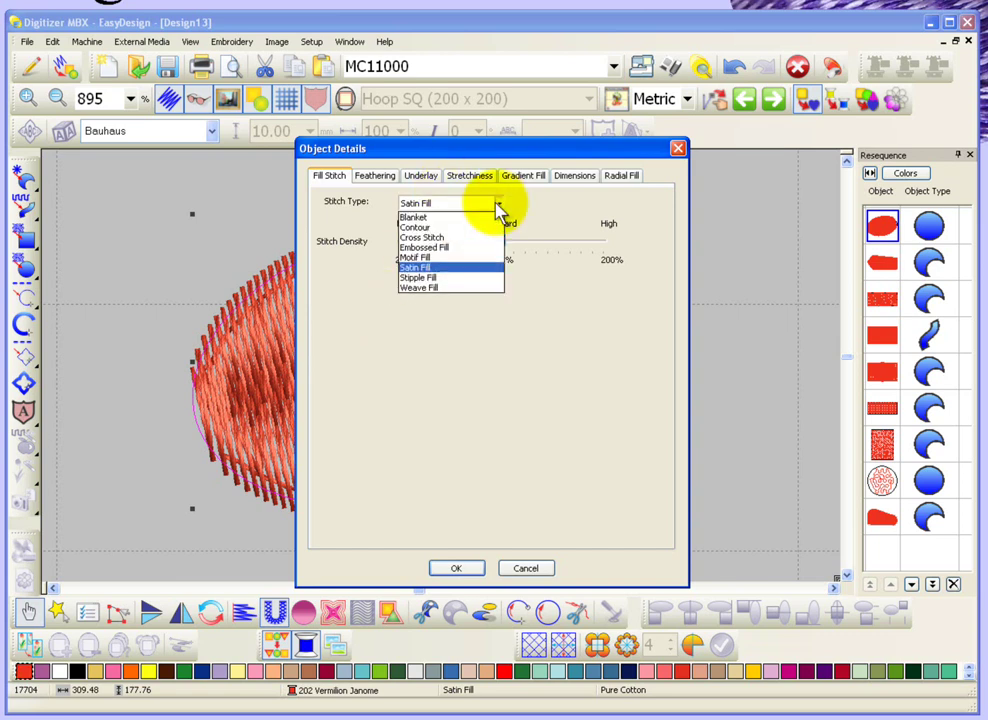
click(445, 289)
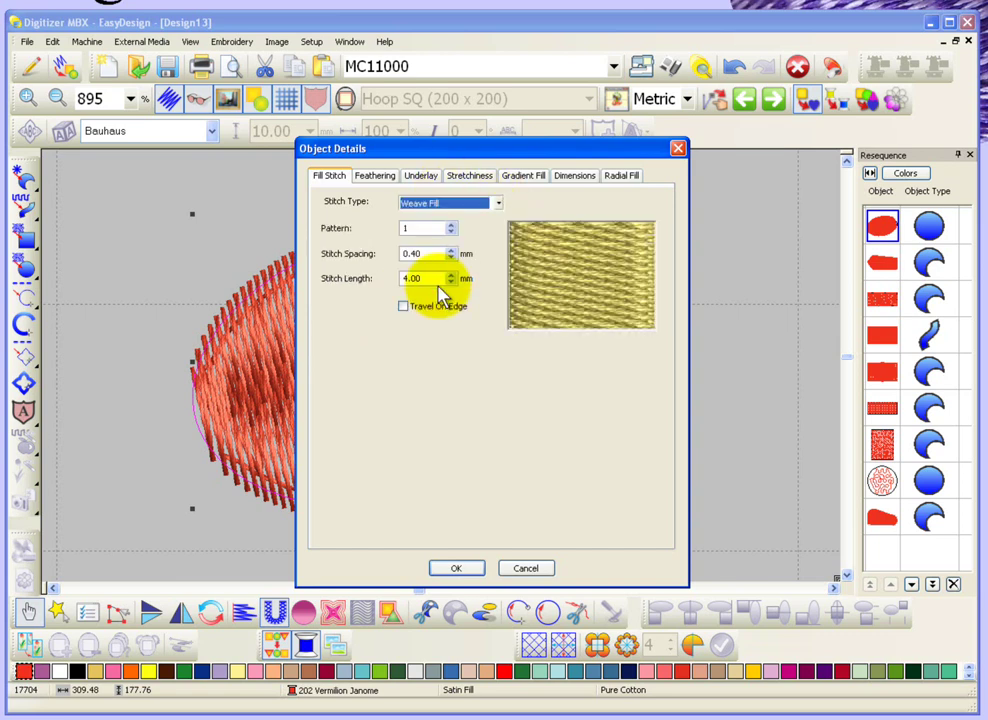
click(458, 569)
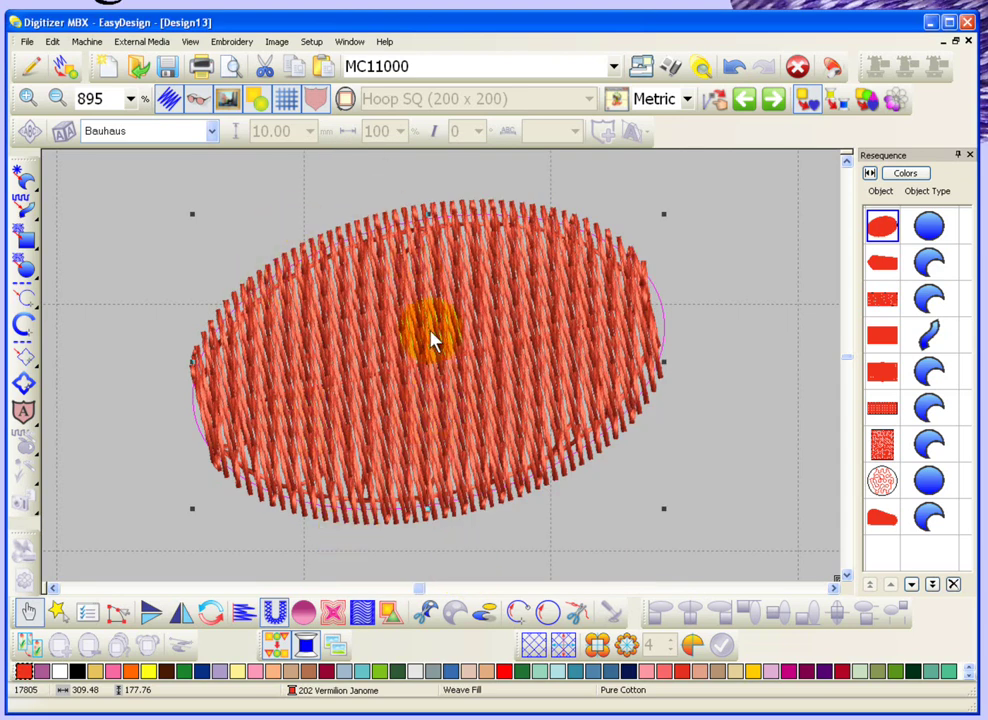
- Undo and redo the ellipse's change to Weave Fill to compare it with the split satin, then deselect the ellipse
key(shift+z)
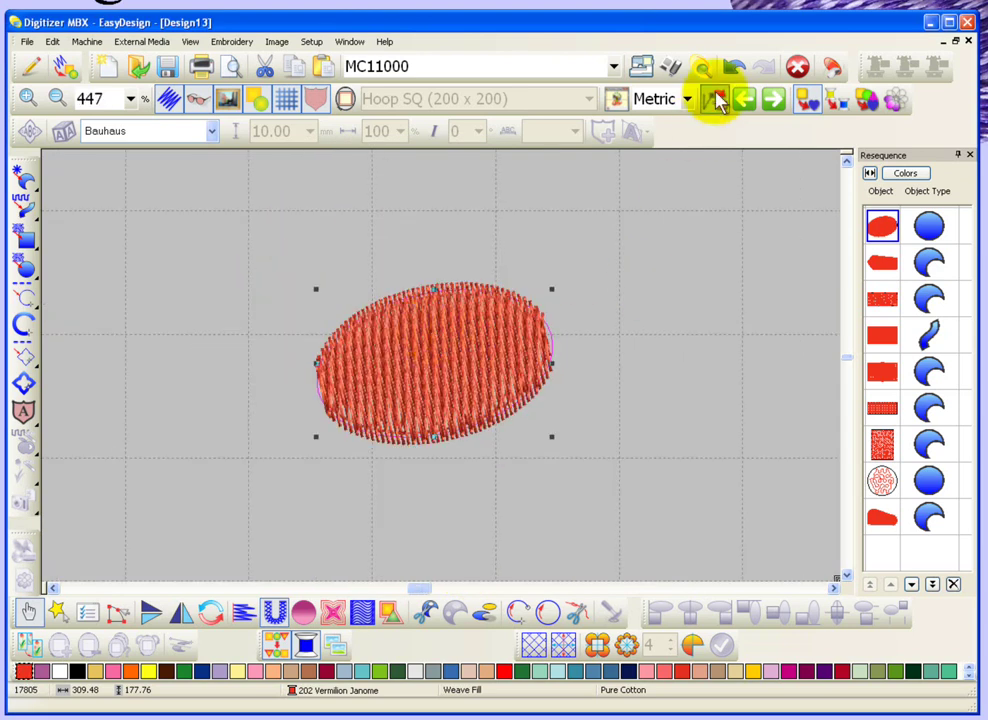
click(734, 66)
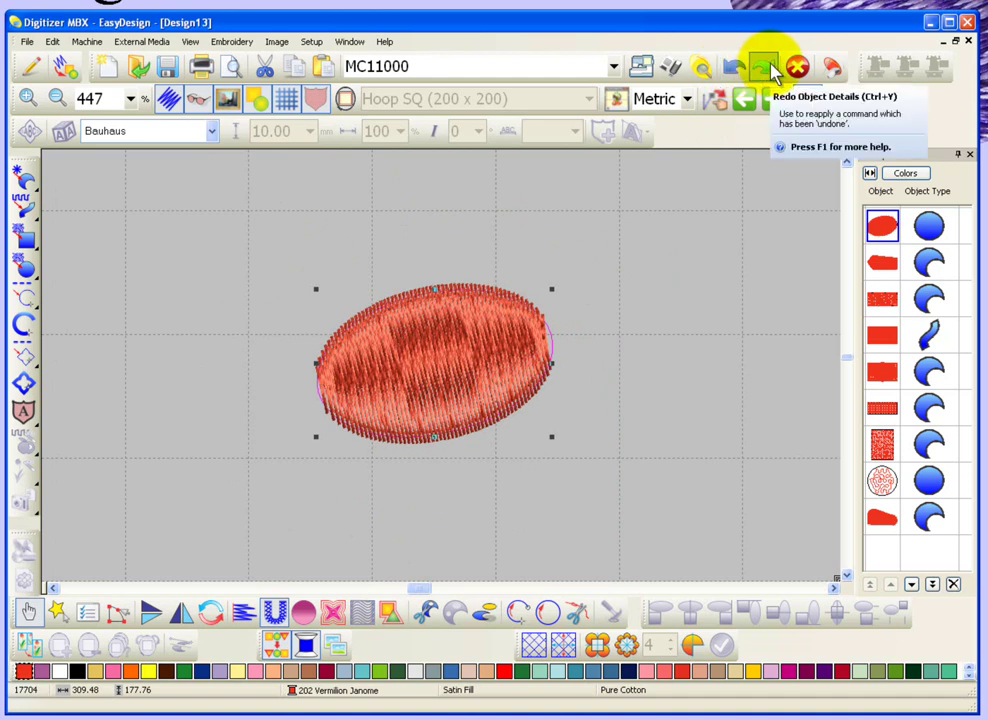
click(763, 67)
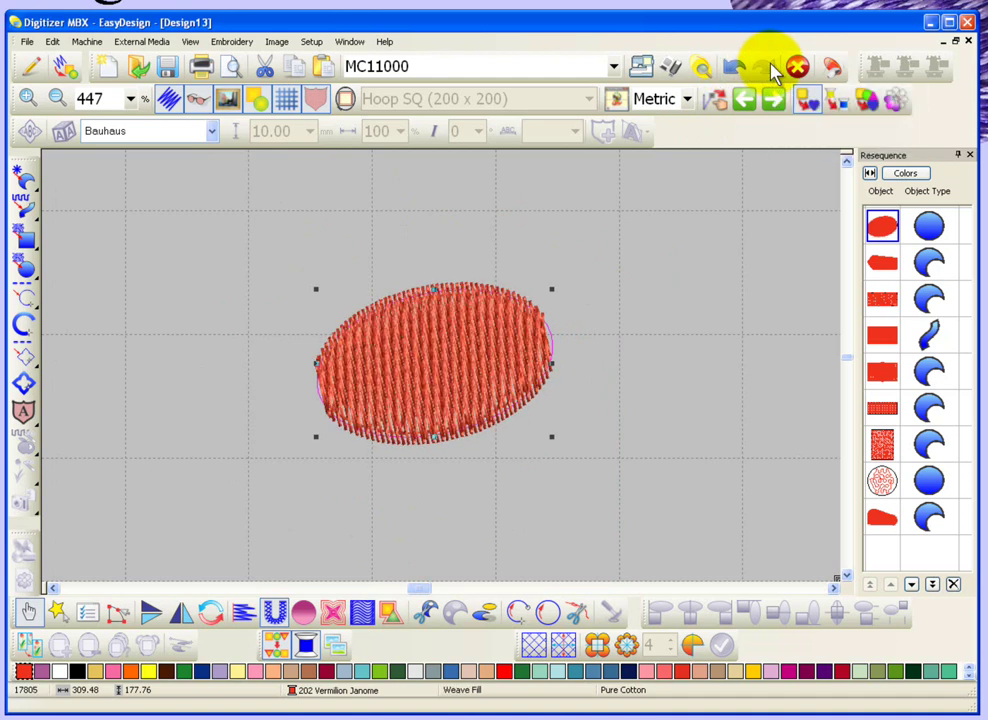
click(447, 240)
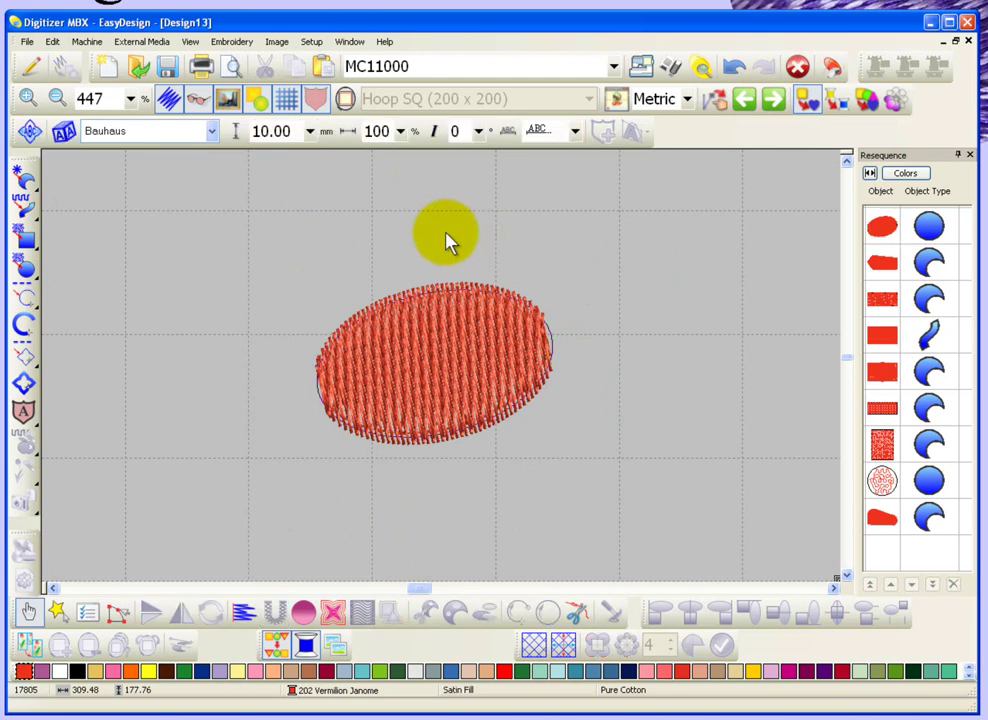
- Review the ellipse's Weave Fill settings in Object Details, close them without changes, and show the whole design
key(shift+z)
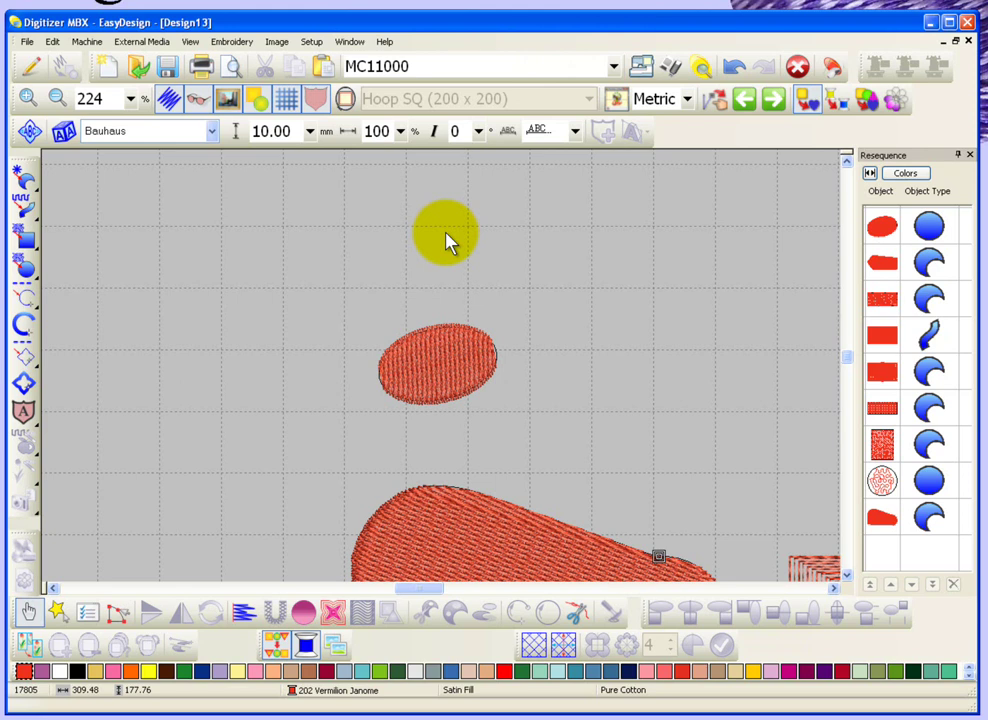
double_click(447, 336)
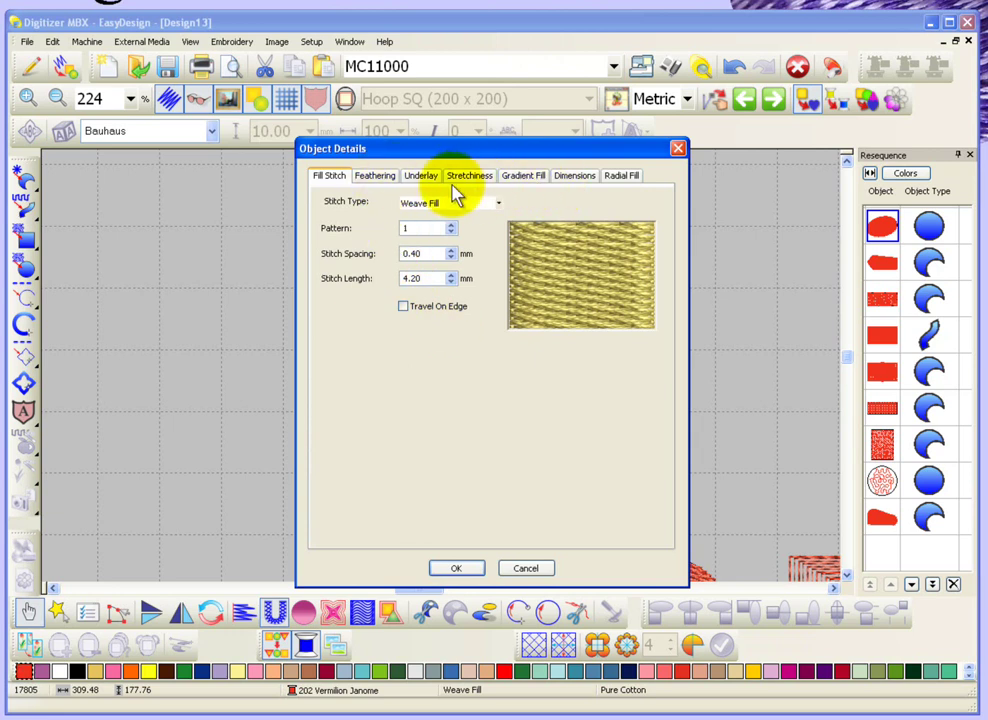
click(527, 568)
click(600, 413)
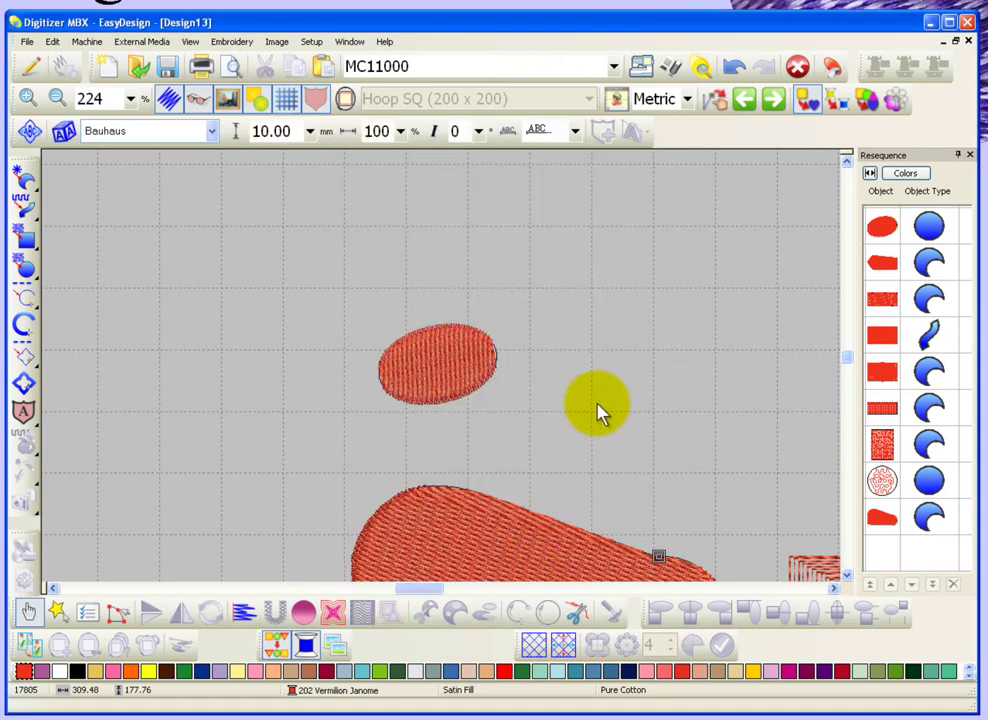
key(0)
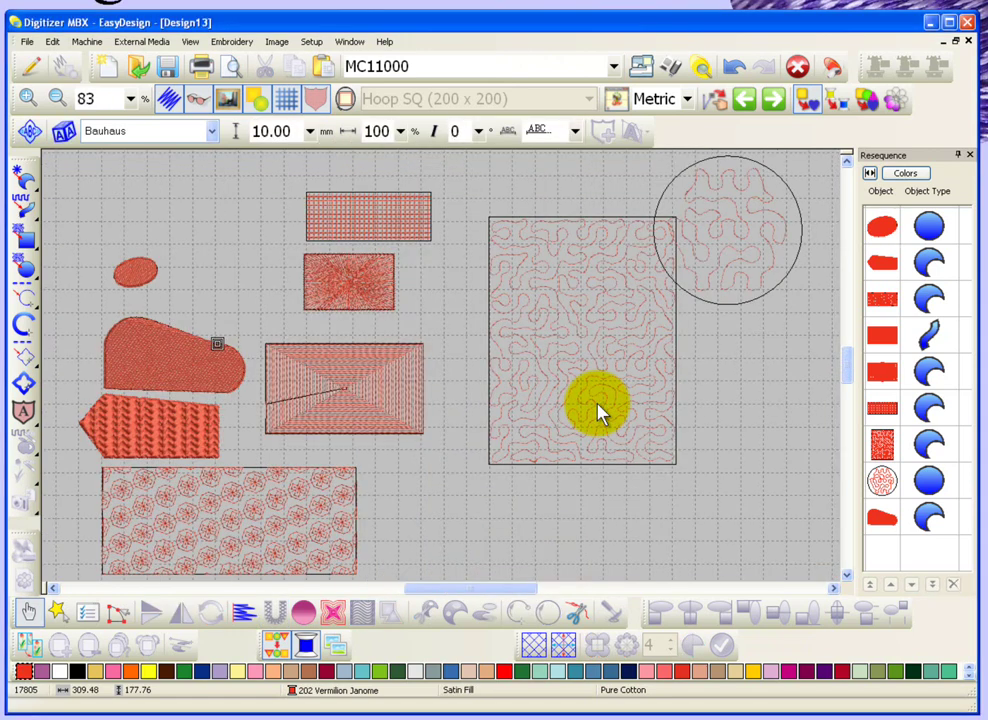